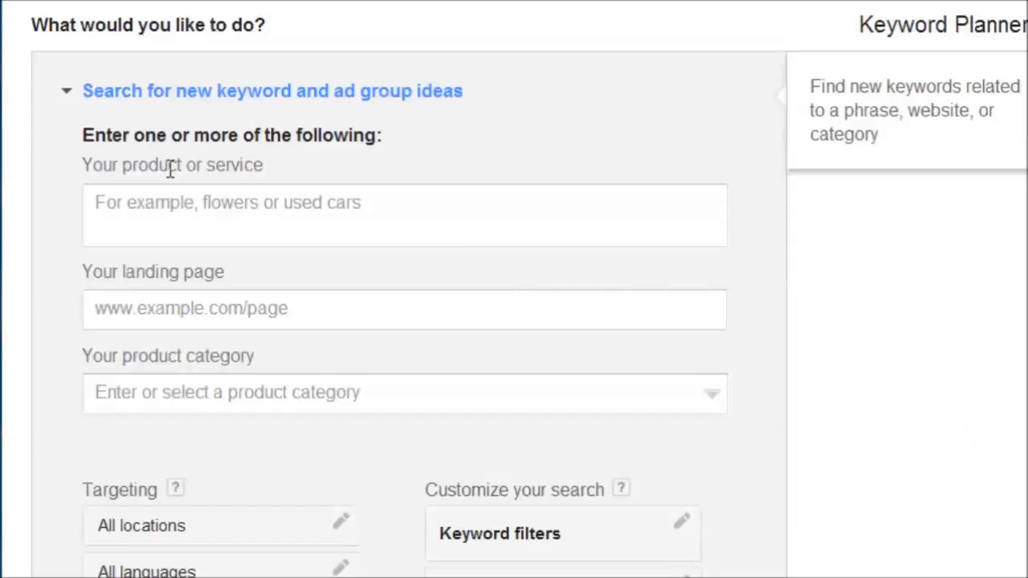
Enter "puppy" as the product or service for the new keyword ideas search.
{"action": "left_click", "coordinate": [227, 217]}
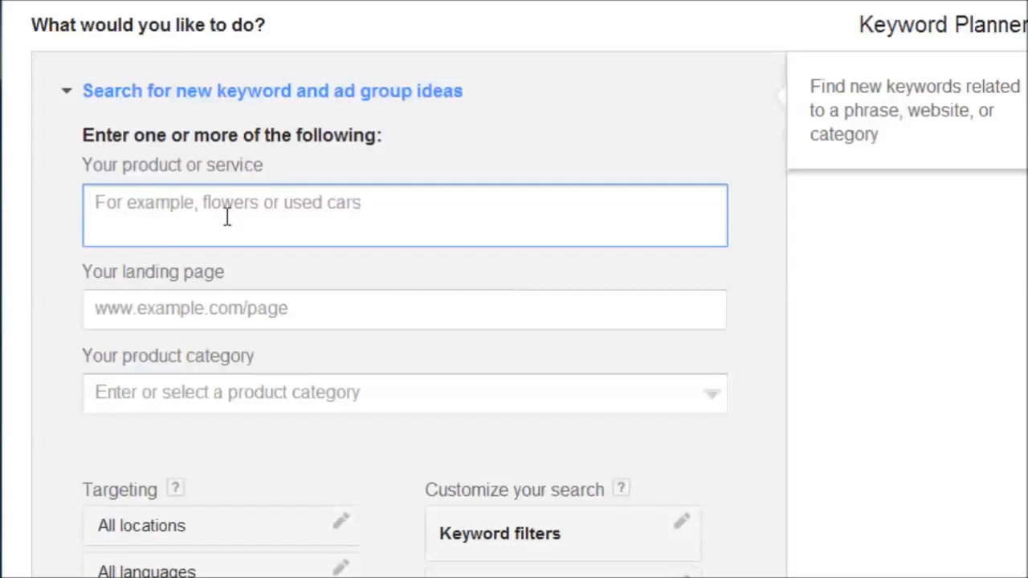
{"action": "type", "text": "puppy"}
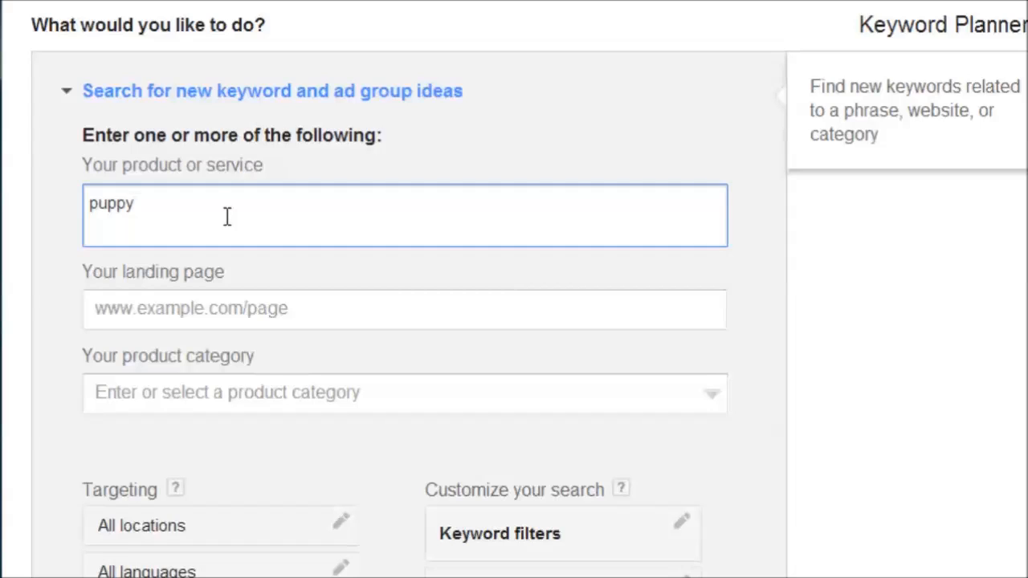
Browse the product category list, including the Food & Groceries subcategories, and close it with the category left blank.
{"action": "left_click", "coordinate": [112, 303]}
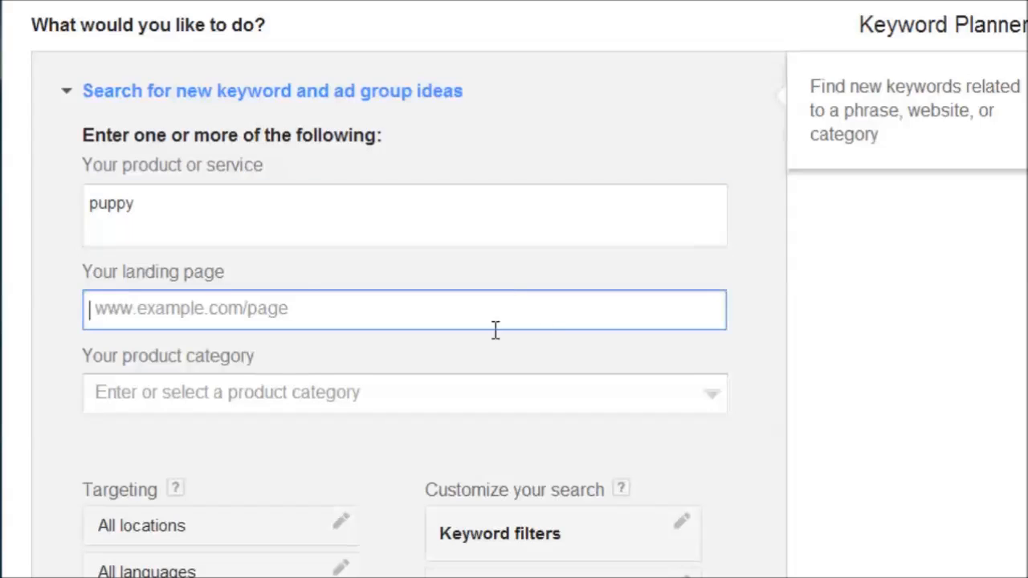
{"action": "left_click", "coordinate": [262, 406]}
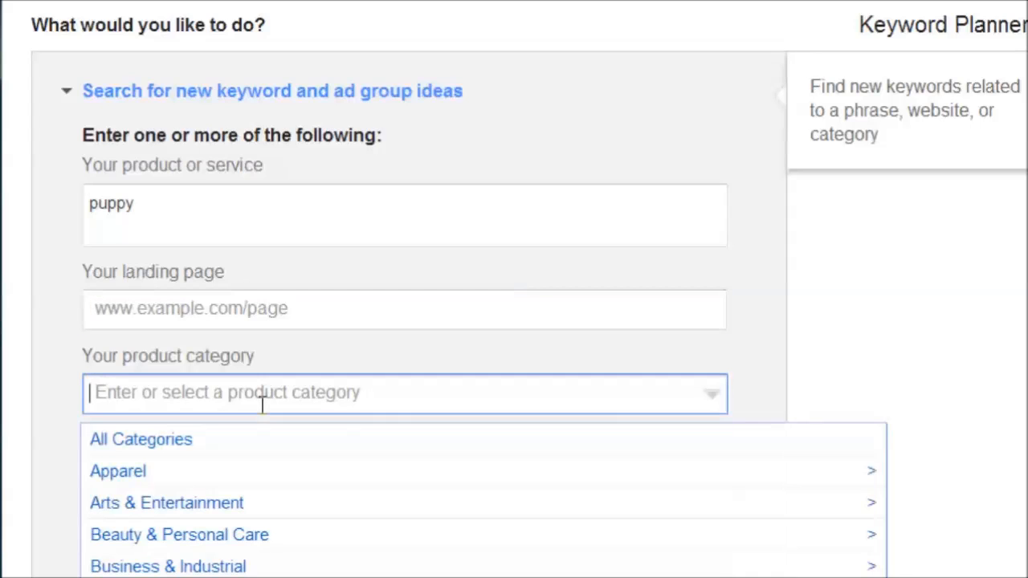
{"action": "scroll", "coordinate": [264, 414], "scroll_direction": "down", "scroll_amount": 4}
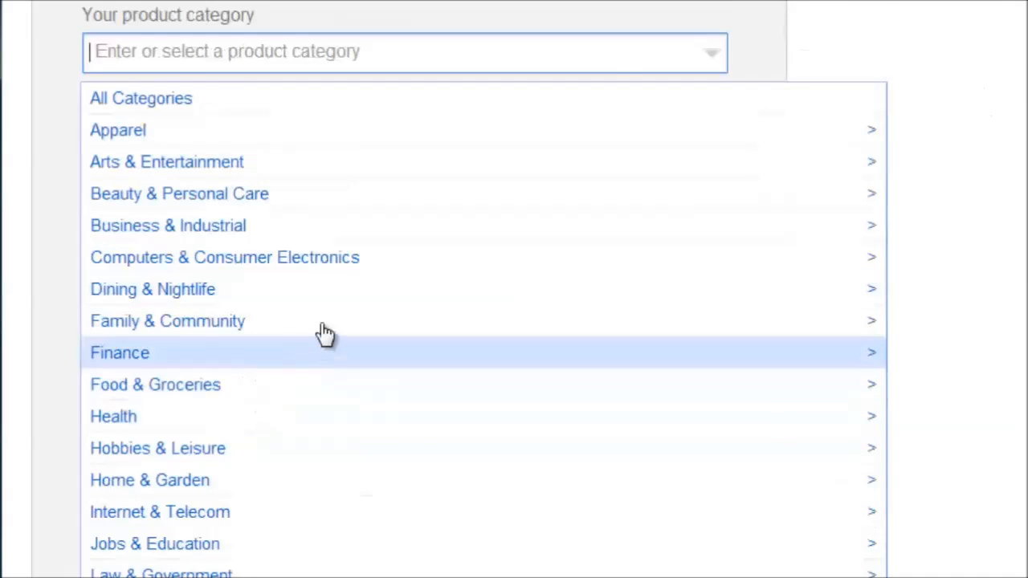
{"action": "scroll", "coordinate": [325, 334], "scroll_direction": "down", "scroll_amount": 1}
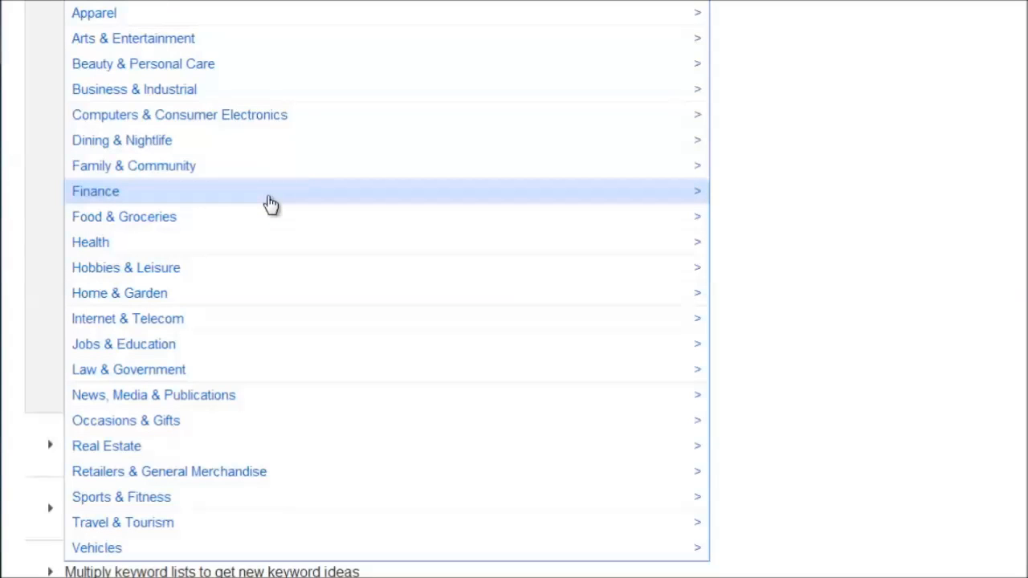
{"action": "left_click", "coordinate": [155, 223]}
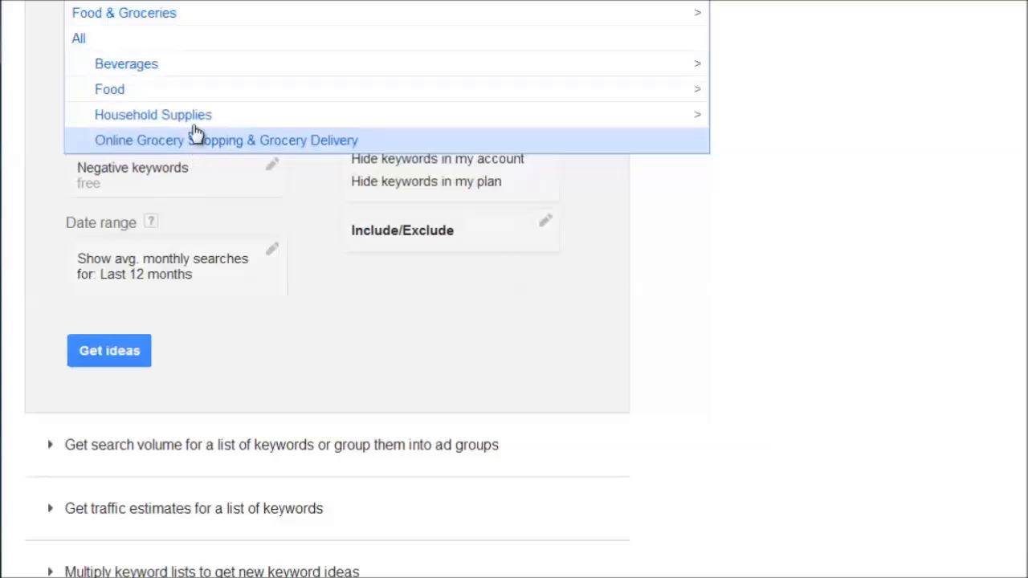
{"action": "left_click", "coordinate": [118, 9]}
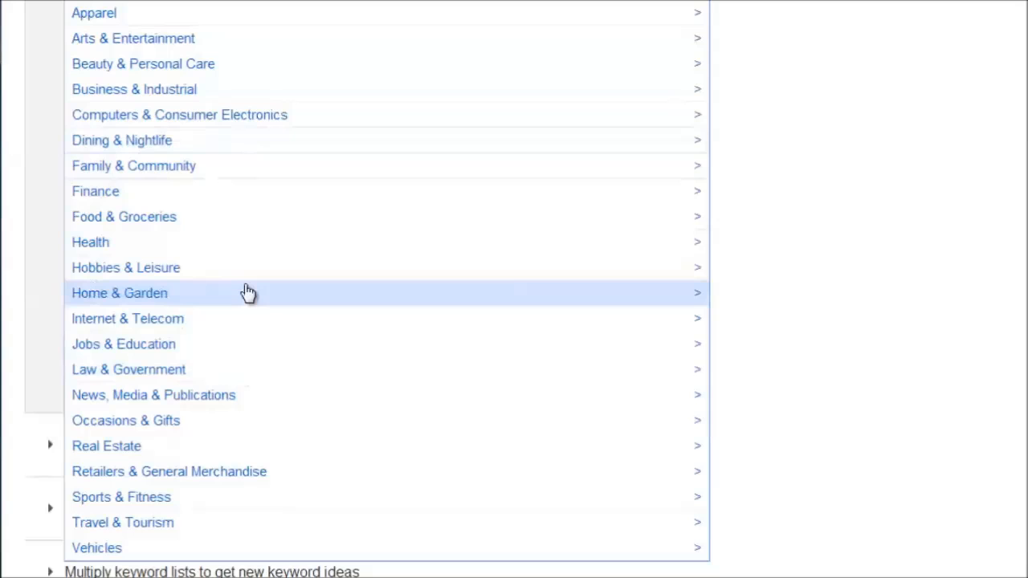
{"action": "left_click", "coordinate": [743, 220]}
{"action": "scroll", "coordinate": [745, 220], "scroll_direction": "up", "scroll_amount": 3}
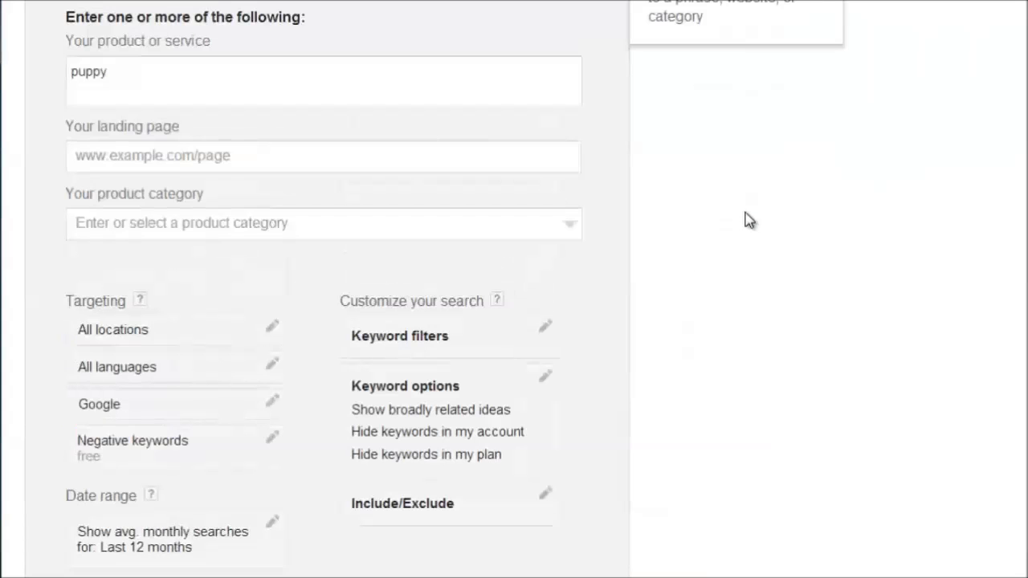
{"action": "scroll", "coordinate": [745, 220], "scroll_direction": "up", "scroll_amount": 1}
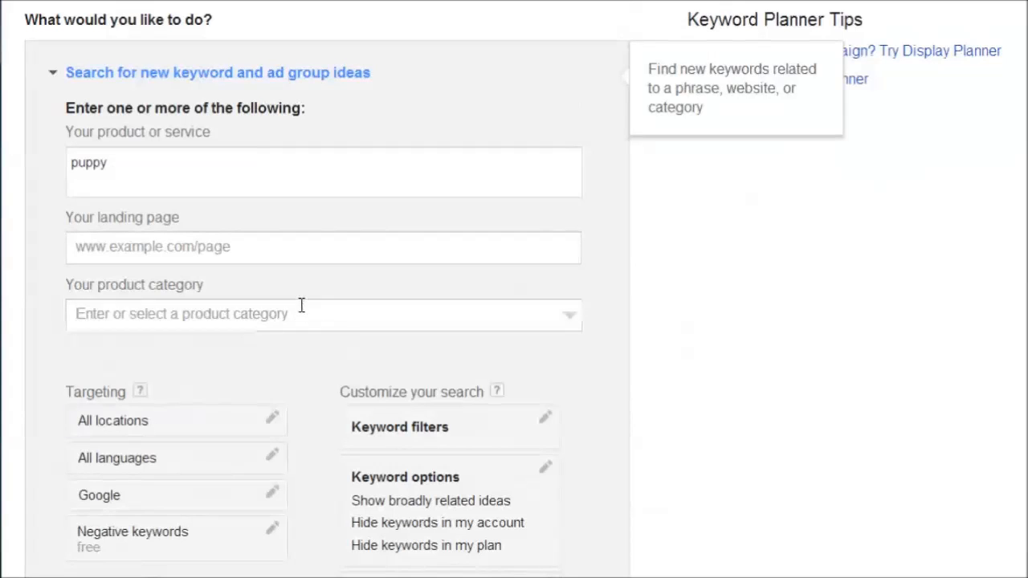
{"action": "left_click_drag", "start_coordinate": [116, 170], "coordinate": [50, 166]}
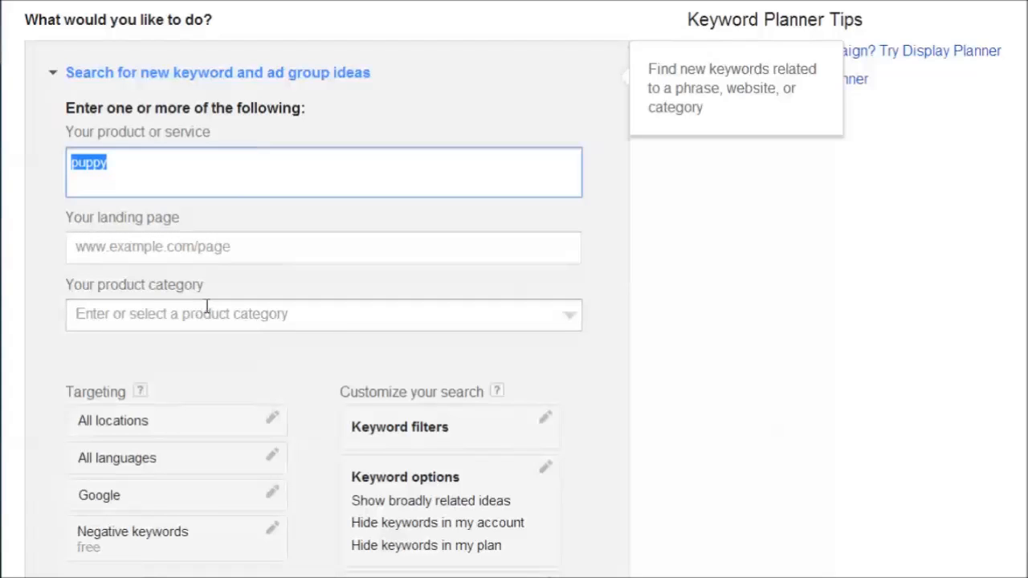
{"action": "left_click", "coordinate": [645, 249]}
Open the location targeting settings and look up matching locations for "atlanta,".
{"action": "scroll", "coordinate": [645, 247], "scroll_direction": "down", "scroll_amount": 1}
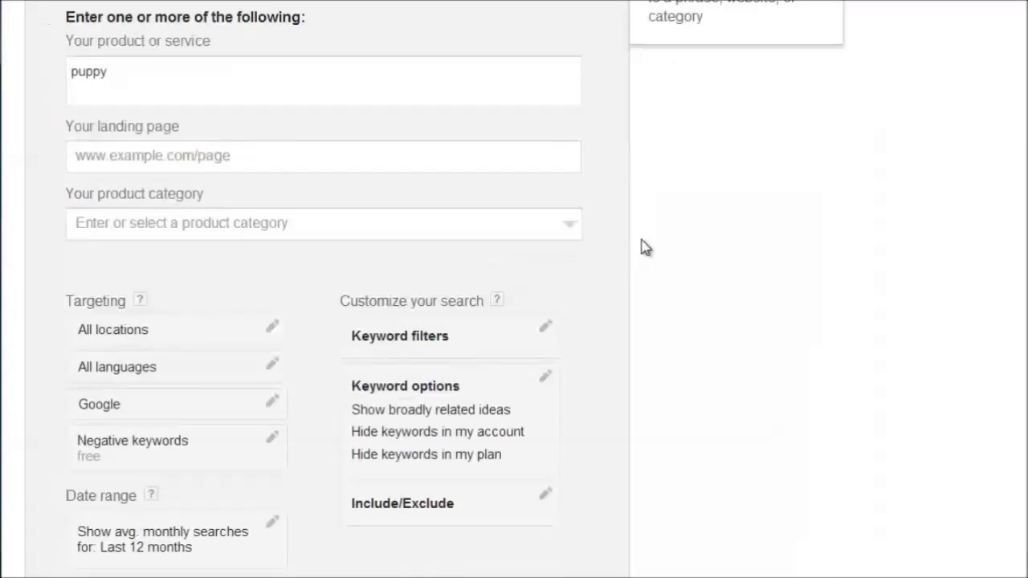
{"action": "scroll", "coordinate": [645, 245], "scroll_direction": "down", "scroll_amount": 1}
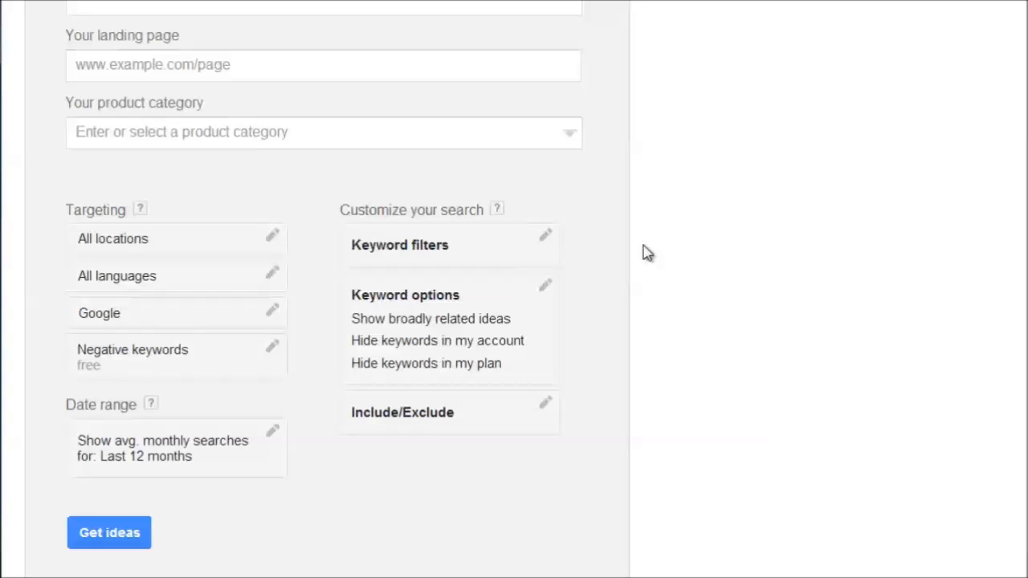
{"action": "left_click", "coordinate": [271, 241]}
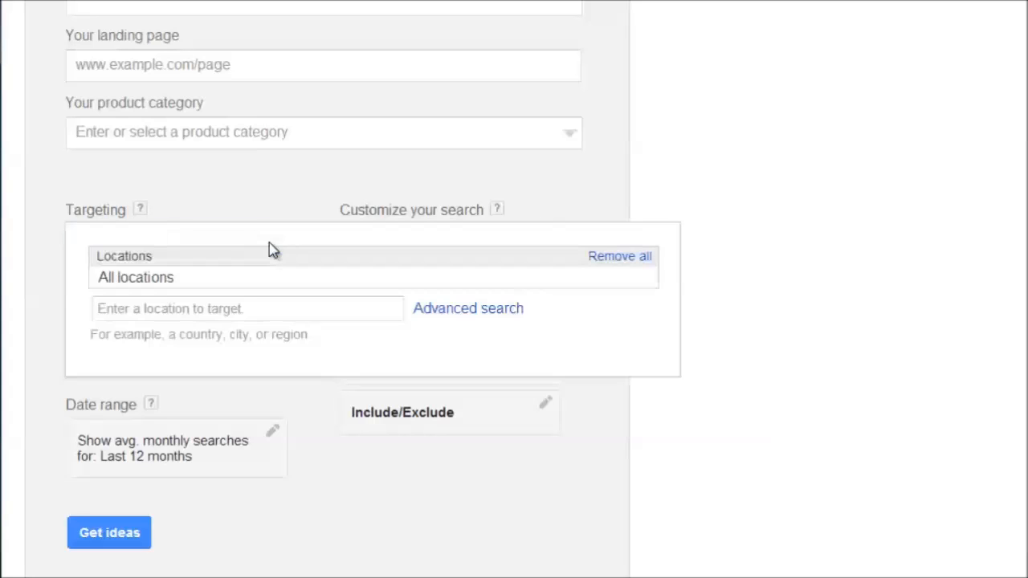
{"action": "left_click", "coordinate": [129, 305]}
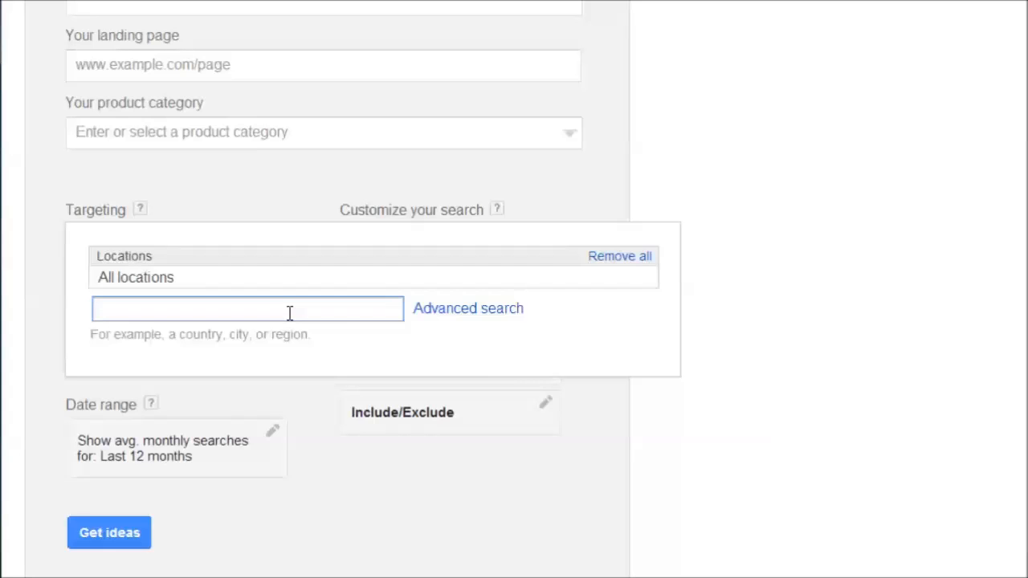
{"action": "type", "text": "atlanta,"}
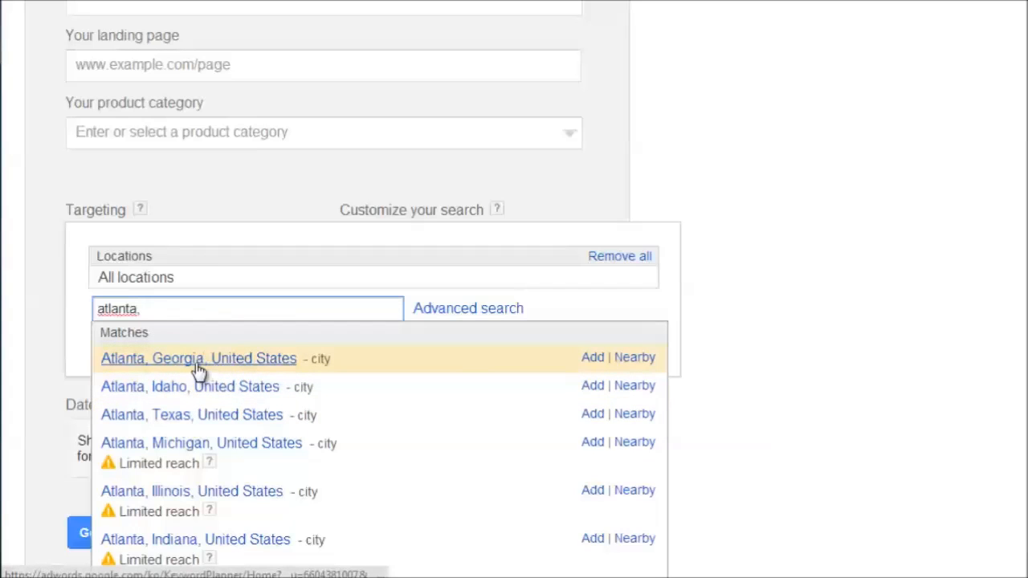
{"action": "scroll", "coordinate": [234, 421], "scroll_direction": "down", "scroll_amount": 5}
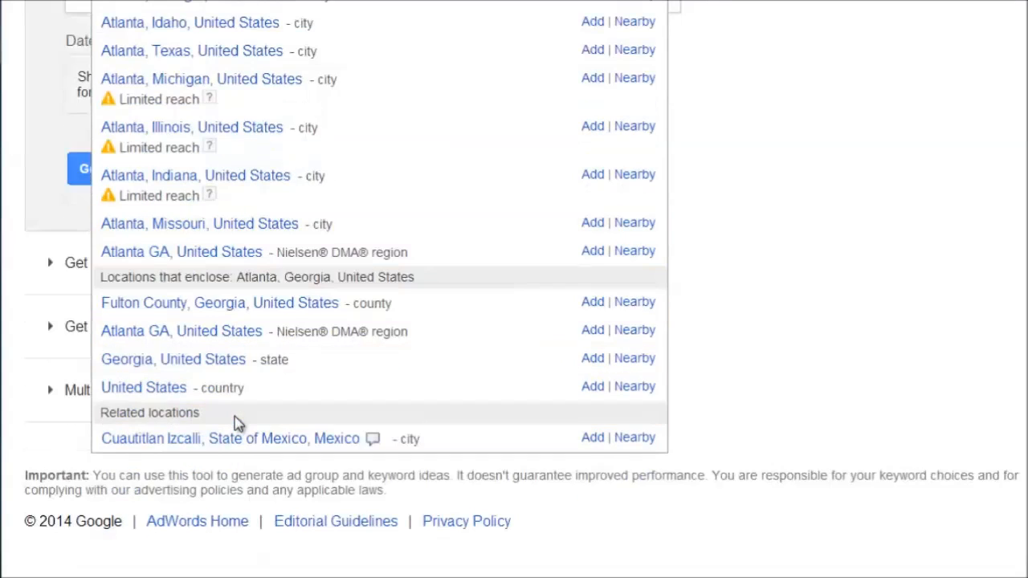
{"action": "scroll", "coordinate": [235, 416], "scroll_direction": "up", "scroll_amount": 5}
Replace the location search term with "washington" and look through the matching locations.
{"action": "left_click_drag", "start_coordinate": [185, 305], "coordinate": [48, 310]}
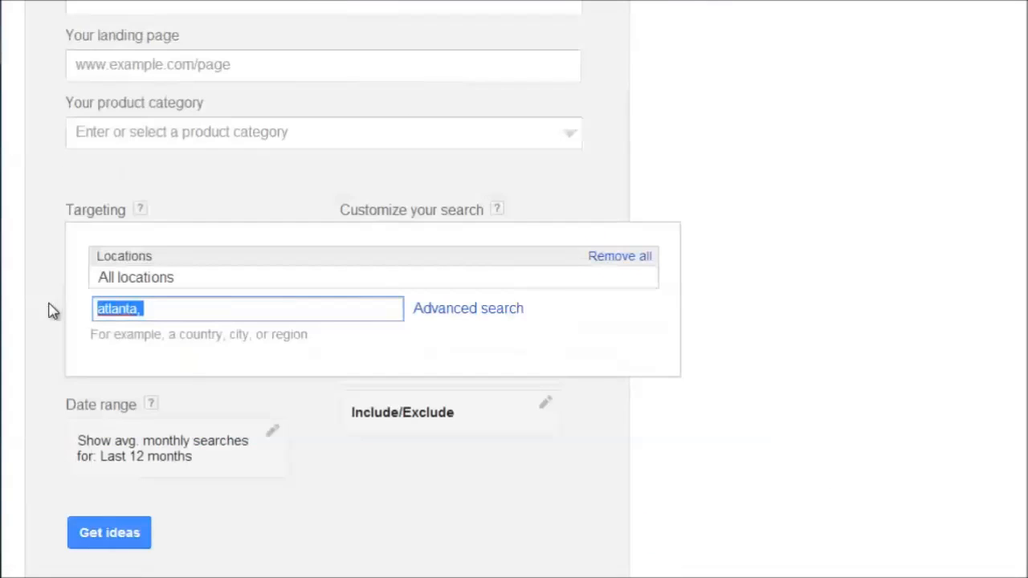
{"action": "type", "text": "washington"}
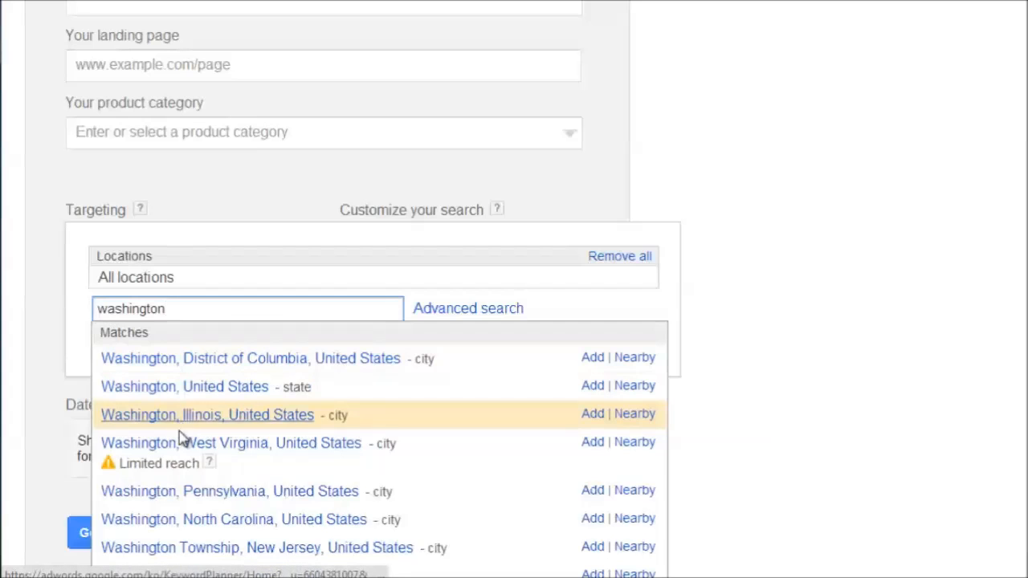
{"action": "scroll", "coordinate": [246, 461], "scroll_direction": "down", "scroll_amount": 5}
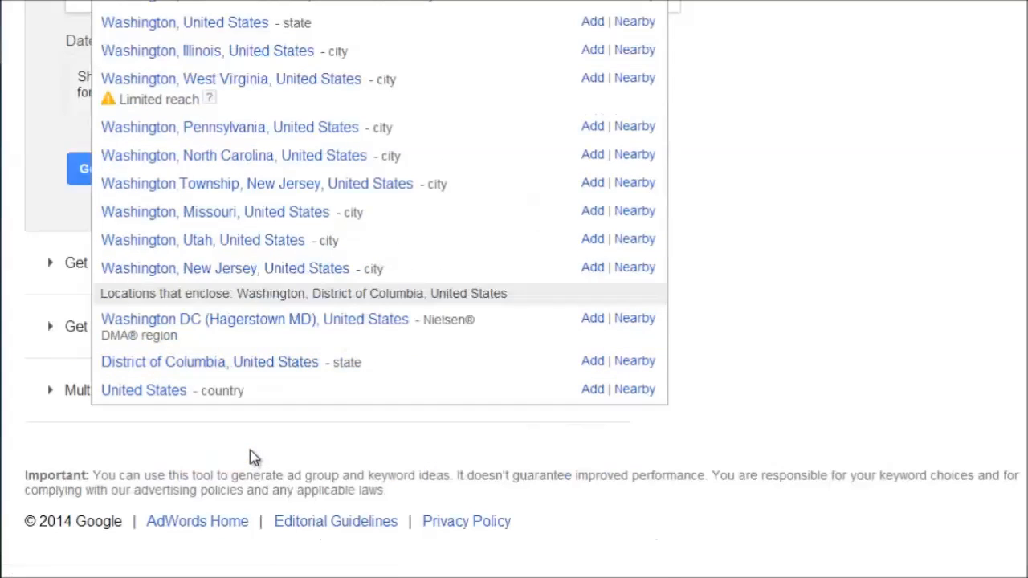
{"action": "scroll", "coordinate": [249, 456], "scroll_direction": "up", "scroll_amount": 5}
Look up locations starting with "aust", clear the search term and close the location targeting settings.
{"action": "left_click_drag", "start_coordinate": [193, 311], "coordinate": [15, 306]}
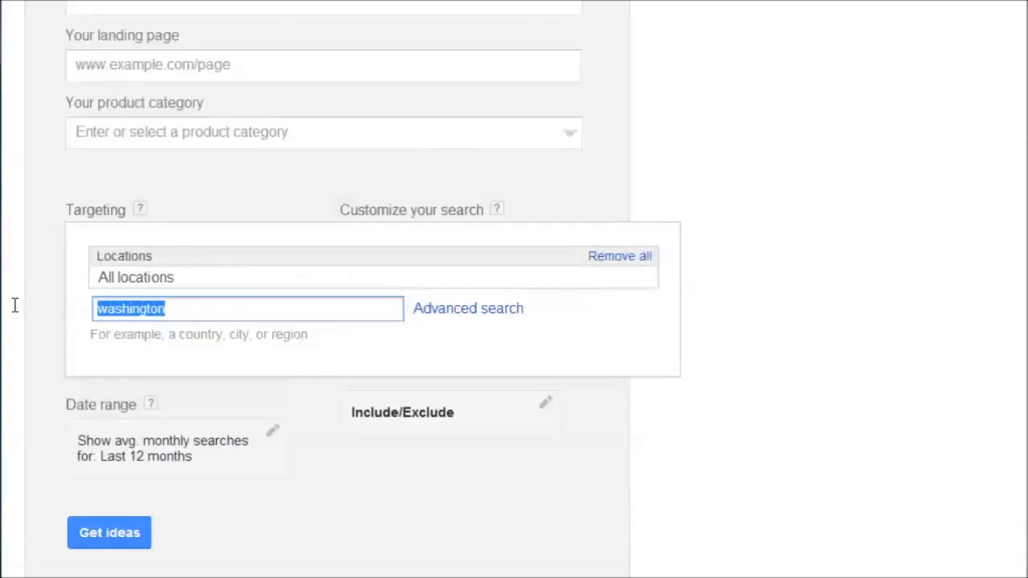
{"action": "key", "text": "BackSpace"}
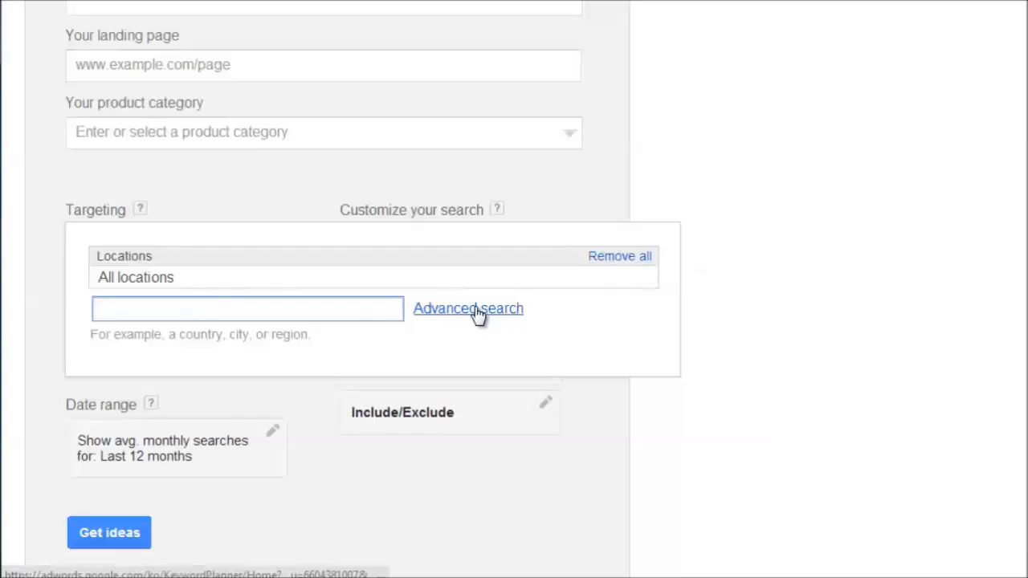
{"action": "type", "text": "ustra"}
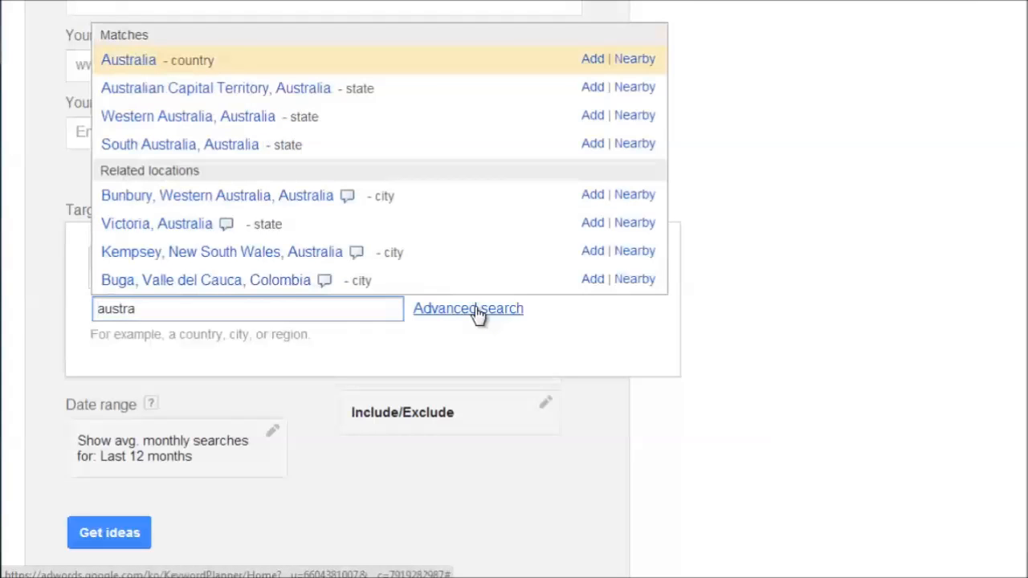
{"action": "key", "text": "ctrl+a"}
{"action": "key", "text": "BackSpace"}
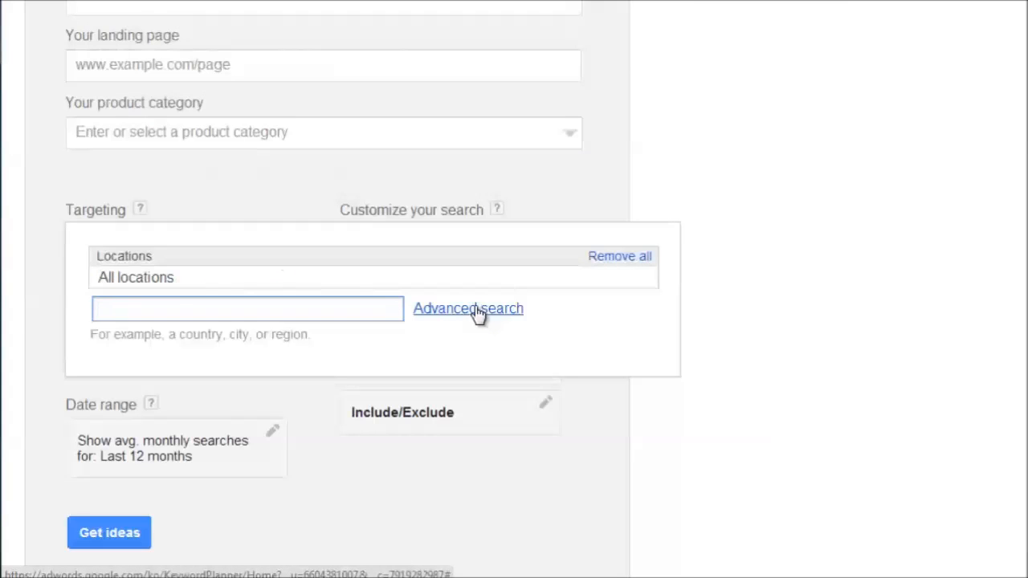
{"action": "left_click", "coordinate": [774, 218]}
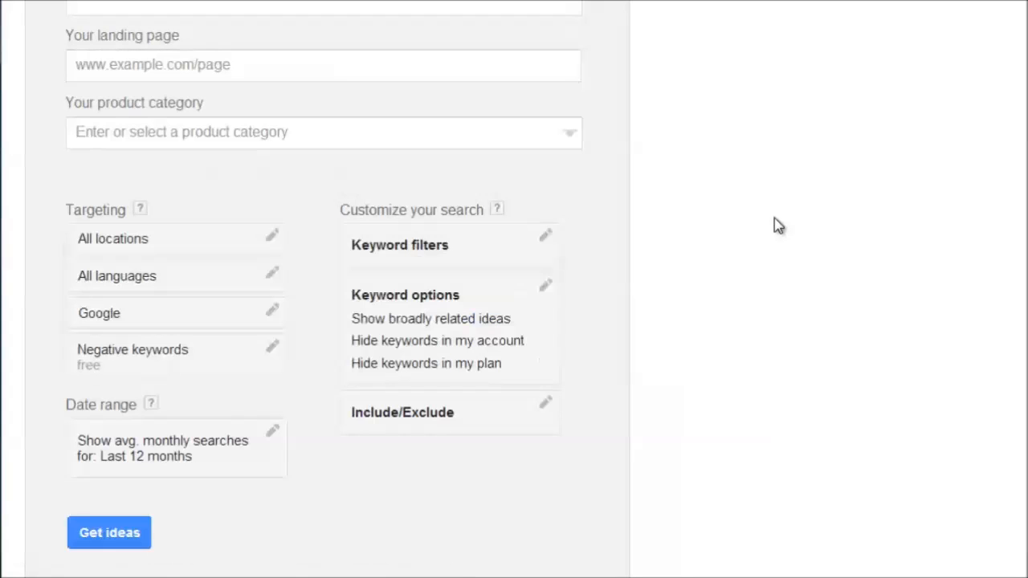
Look through the languages available for targeting and close the list without selecting one.
{"action": "left_click", "coordinate": [273, 276]}
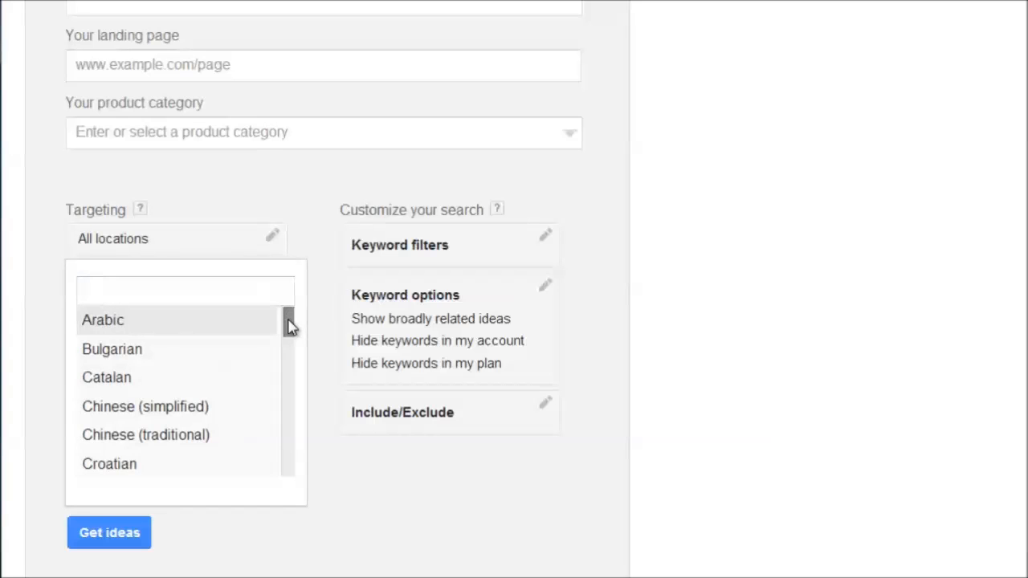
{"action": "scroll", "coordinate": [193, 418], "scroll_direction": "down", "scroll_amount": 6}
{"action": "scroll", "coordinate": [191, 421], "scroll_direction": "down", "scroll_amount": 10}
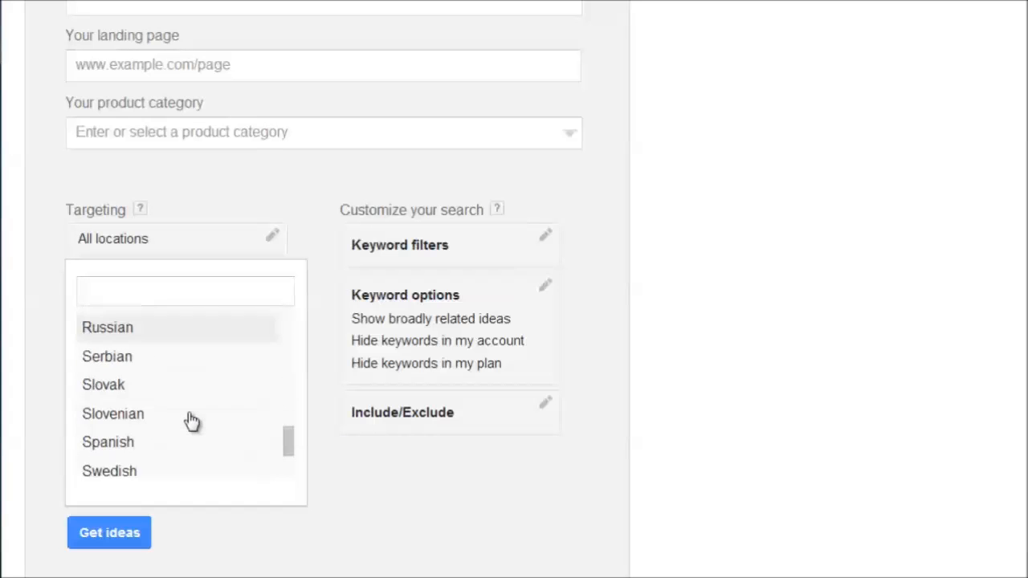
{"action": "scroll", "coordinate": [446, 357], "scroll_direction": "up", "scroll_amount": 4}
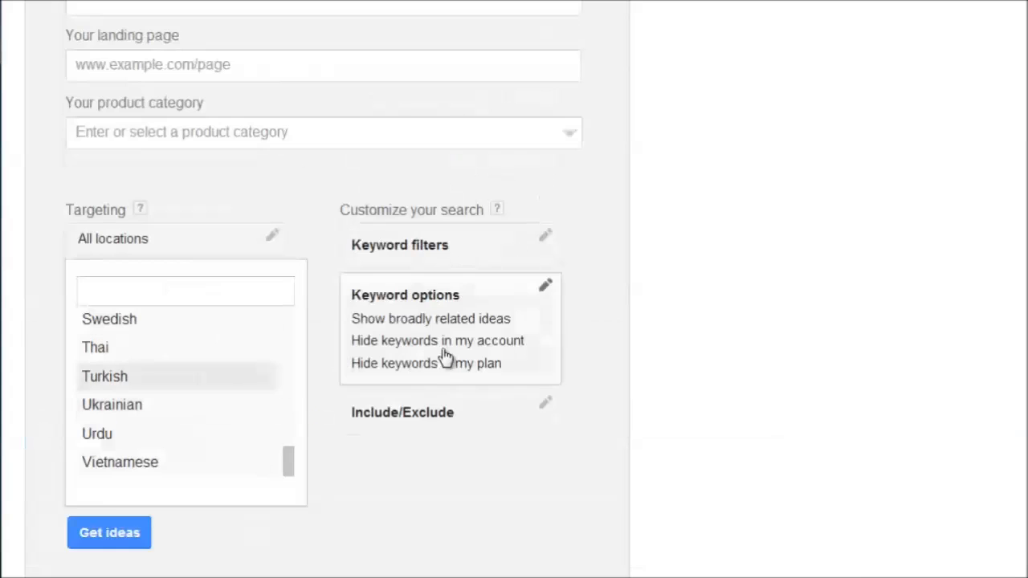
{"action": "left_click", "coordinate": [695, 321]}
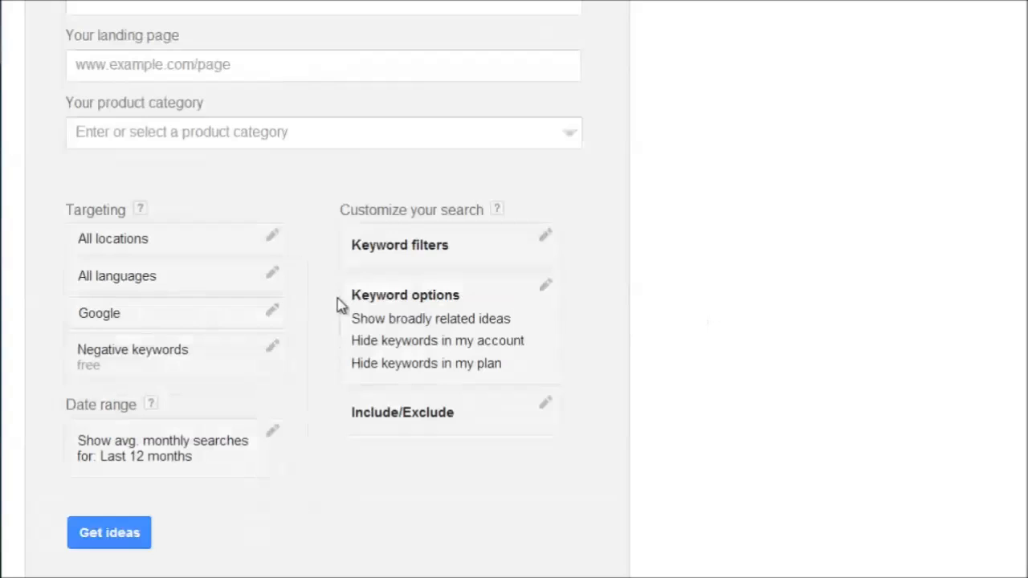
Examine the search network targeting choices and close them with Google still selected.
{"action": "left_click", "coordinate": [271, 317]}
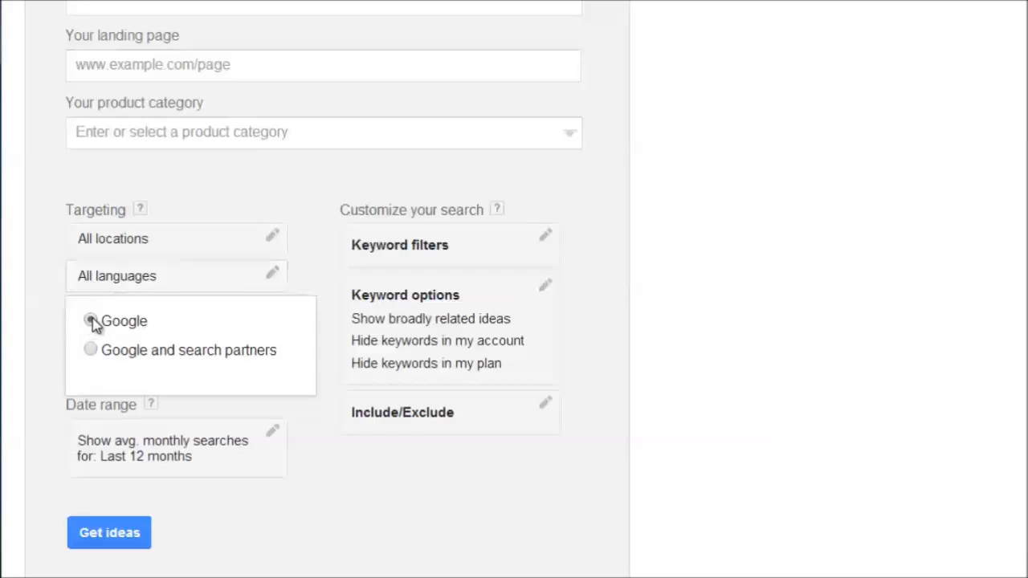
{"action": "left_click", "coordinate": [34, 345]}
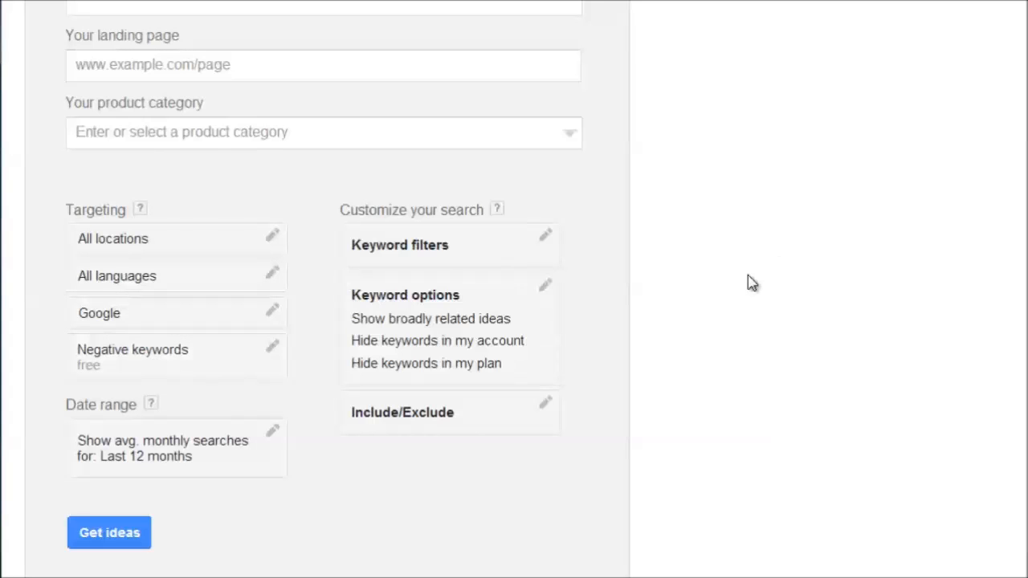
{"action": "scroll", "coordinate": [721, 282], "scroll_direction": "up", "scroll_amount": 1}
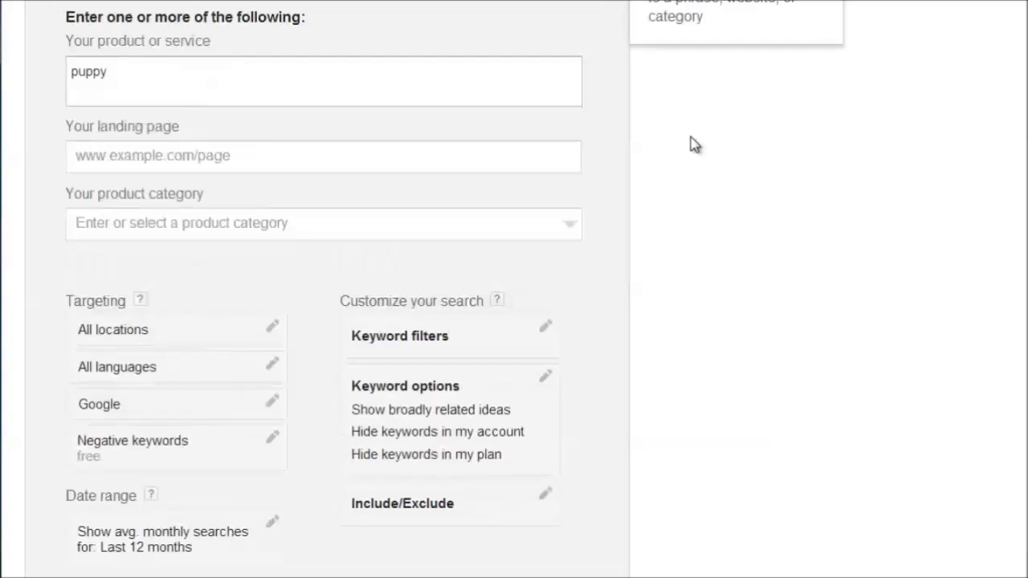
{"action": "scroll", "coordinate": [663, 178], "scroll_direction": "down", "scroll_amount": 1}
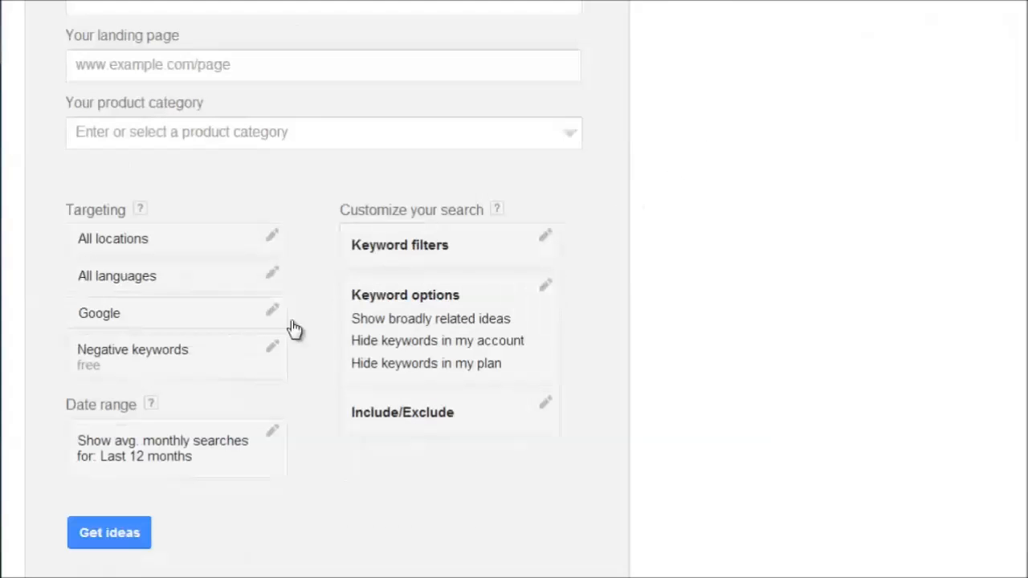
Inspect the negative keywords setting and close it without editing the term.
{"action": "left_click", "coordinate": [246, 355]}
{"action": "left_click_drag", "start_coordinate": [133, 397], "coordinate": [64, 402]}
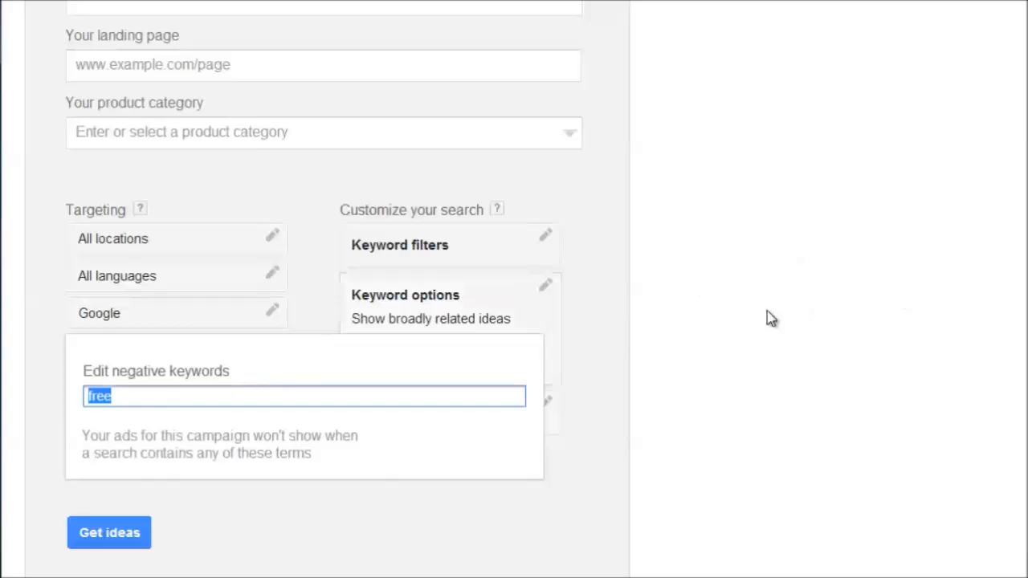
{"action": "left_click", "coordinate": [165, 397]}
{"action": "left_click", "coordinate": [44, 384]}
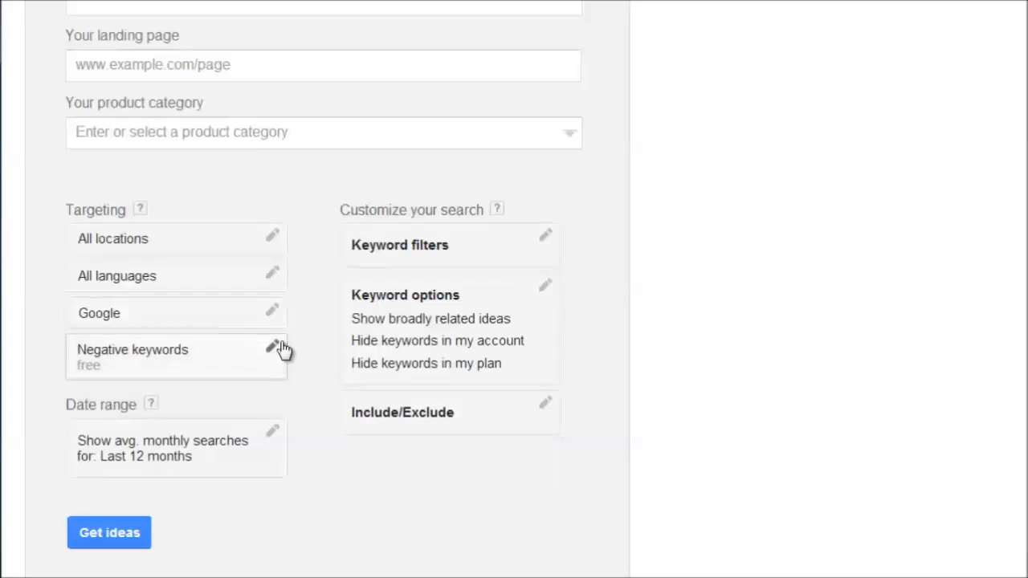
Open the date range settings and view the start months available, closing the month list without choosing another.
{"action": "left_click", "coordinate": [134, 464]}
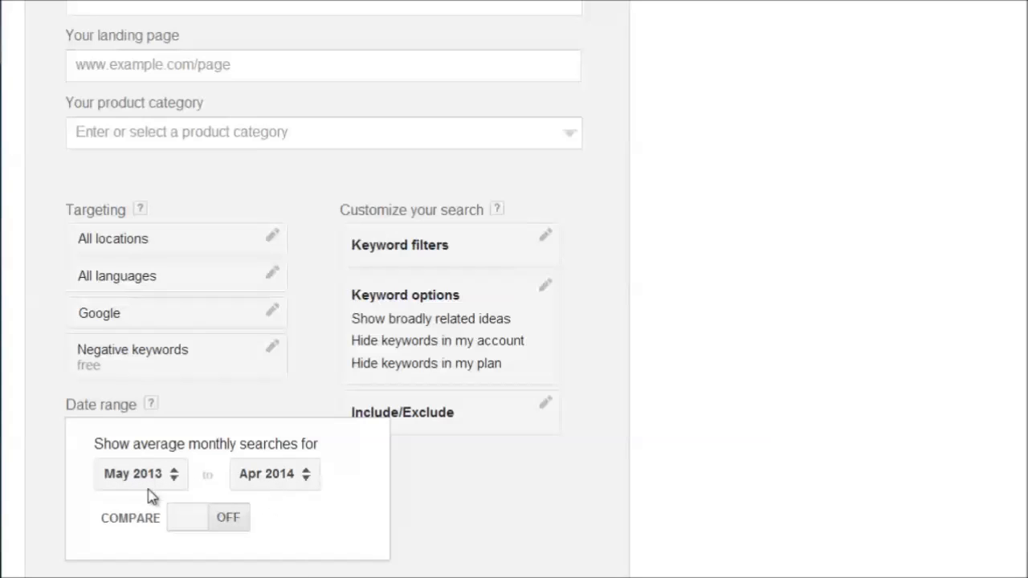
{"action": "left_click", "coordinate": [140, 489]}
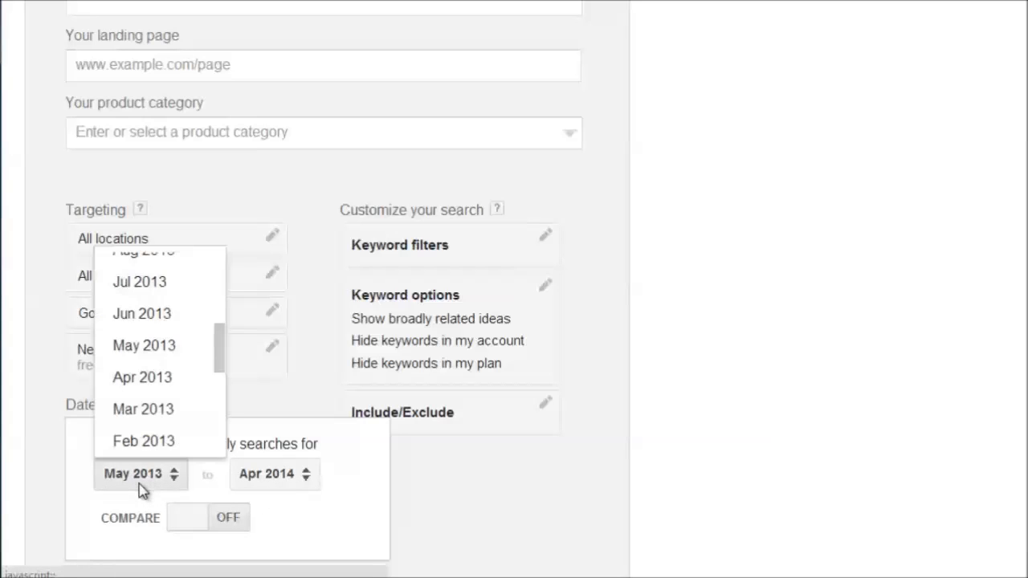
{"action": "left_click", "coordinate": [367, 470]}
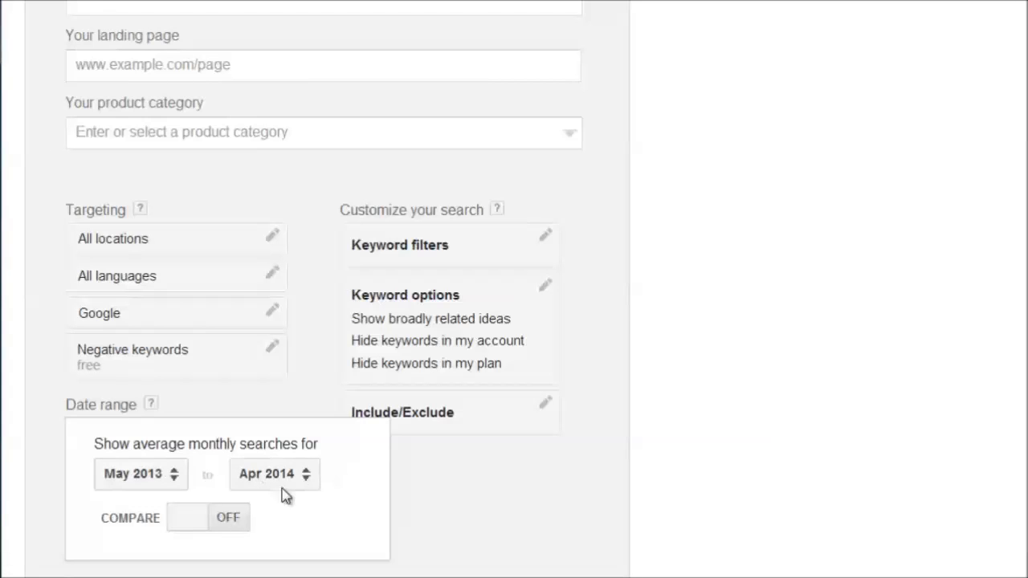
Try the date range comparison with a custom period, switch the comparison back off and close the date range settings.
{"action": "left_click", "coordinate": [191, 521]}
{"action": "scroll", "coordinate": [191, 524], "scroll_direction": "down", "scroll_amount": 2}
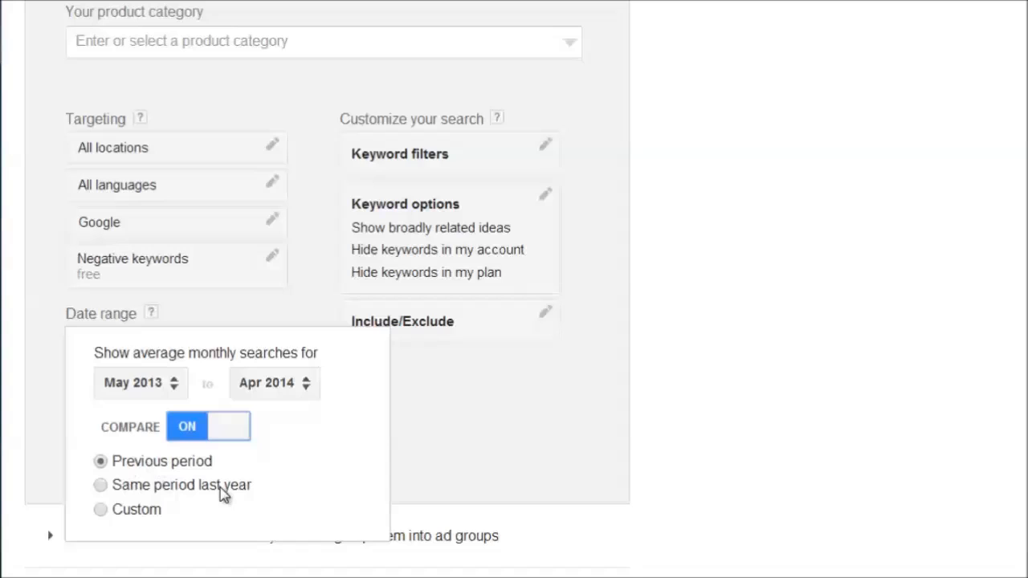
{"action": "left_click", "coordinate": [118, 513]}
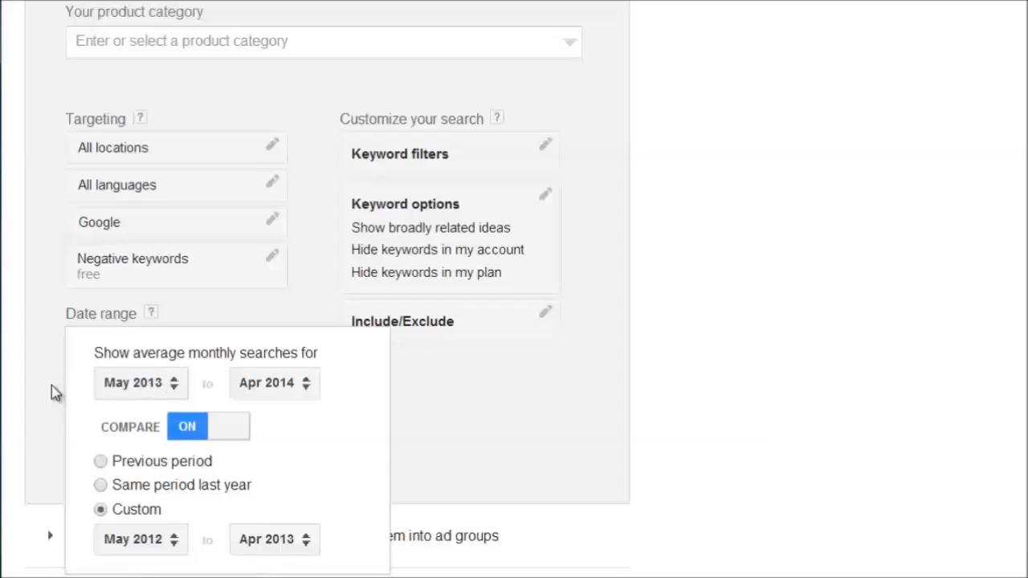
{"action": "left_click", "coordinate": [195, 422]}
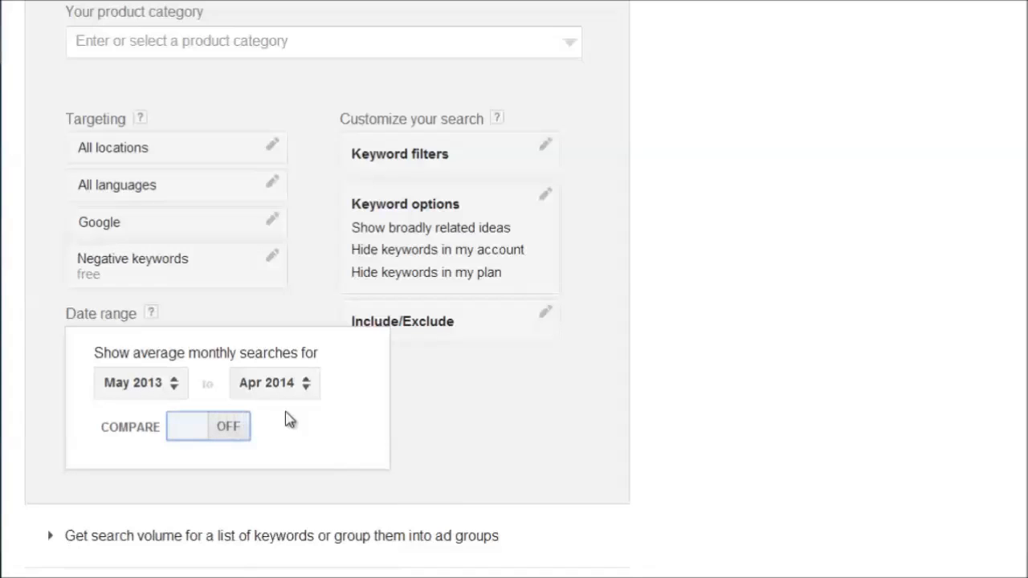
{"action": "left_click", "coordinate": [498, 402]}
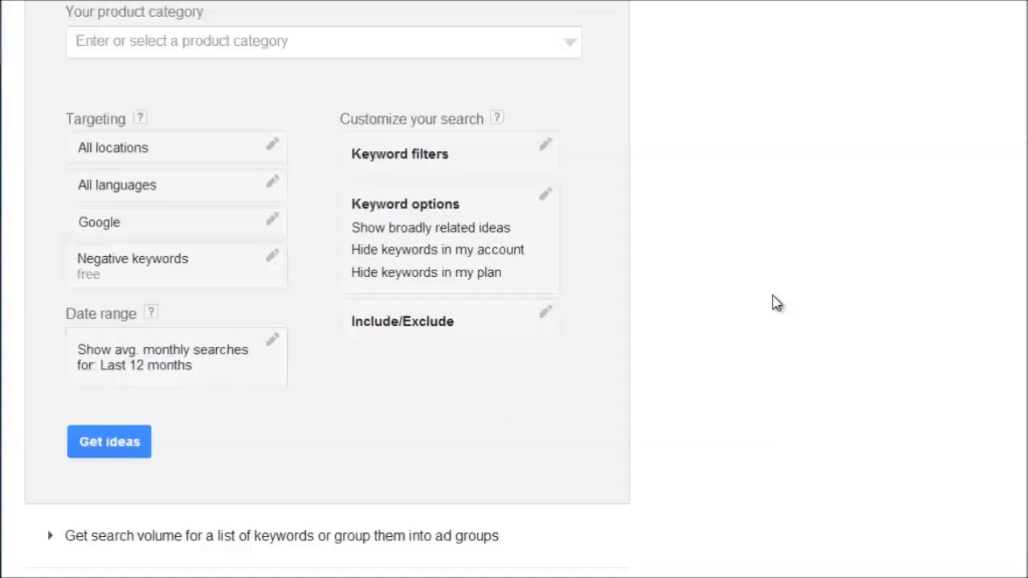
Examine the keyword filters for monthly searches, suggested bid, ad impression share and competition, and close them without entering values.
{"action": "scroll", "coordinate": [775, 302], "scroll_direction": "up", "scroll_amount": 1}
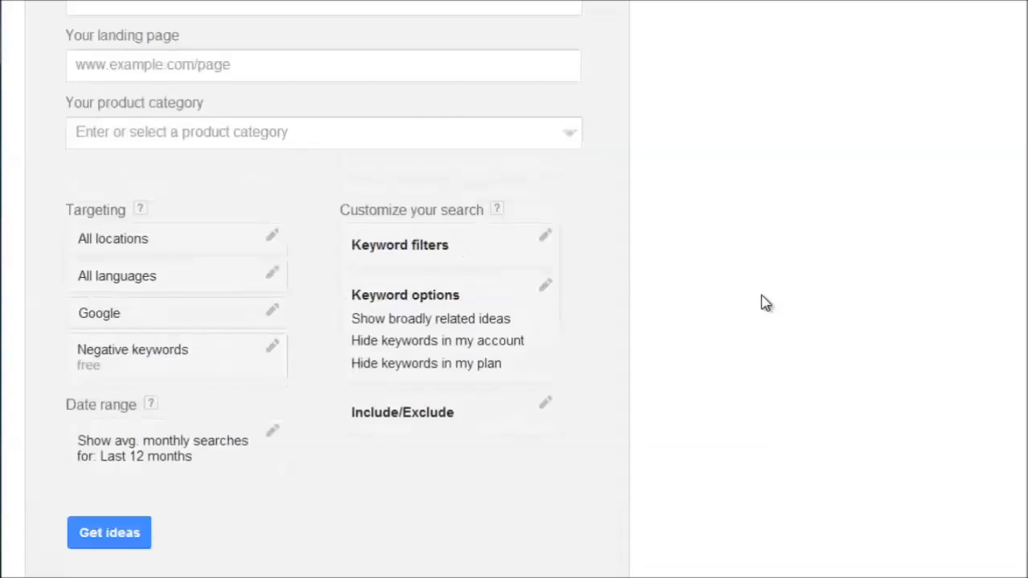
{"action": "left_click", "coordinate": [448, 258]}
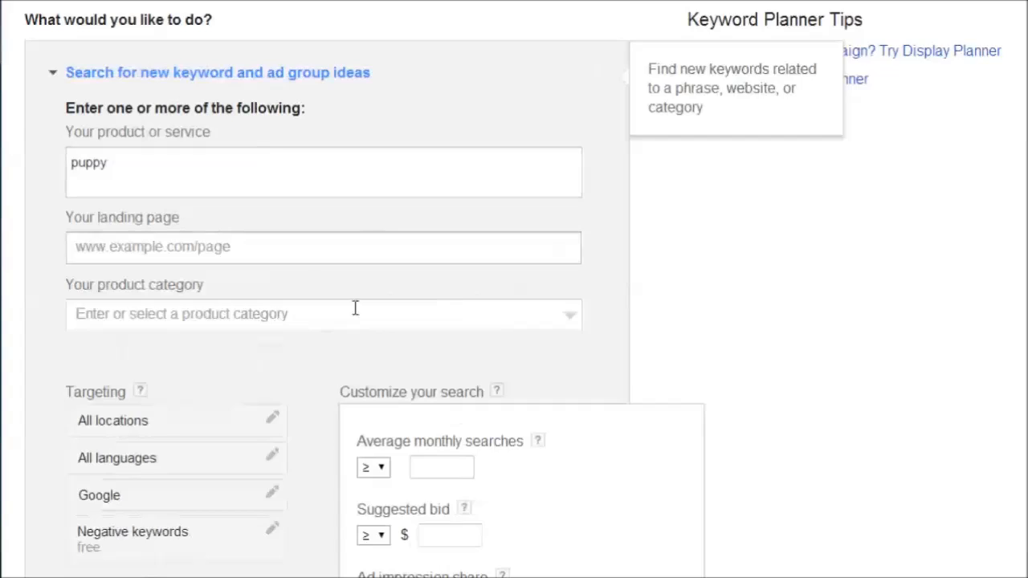
{"action": "scroll", "coordinate": [354, 305], "scroll_direction": "down", "scroll_amount": 1}
{"action": "left_click", "coordinate": [441, 378]}
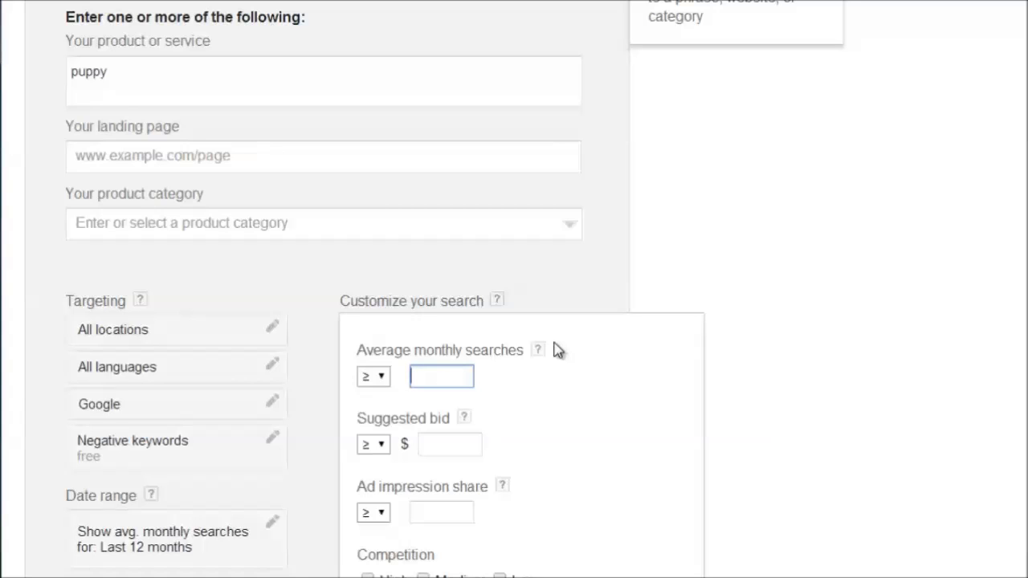
{"action": "scroll", "coordinate": [594, 432], "scroll_direction": "down", "scroll_amount": 1}
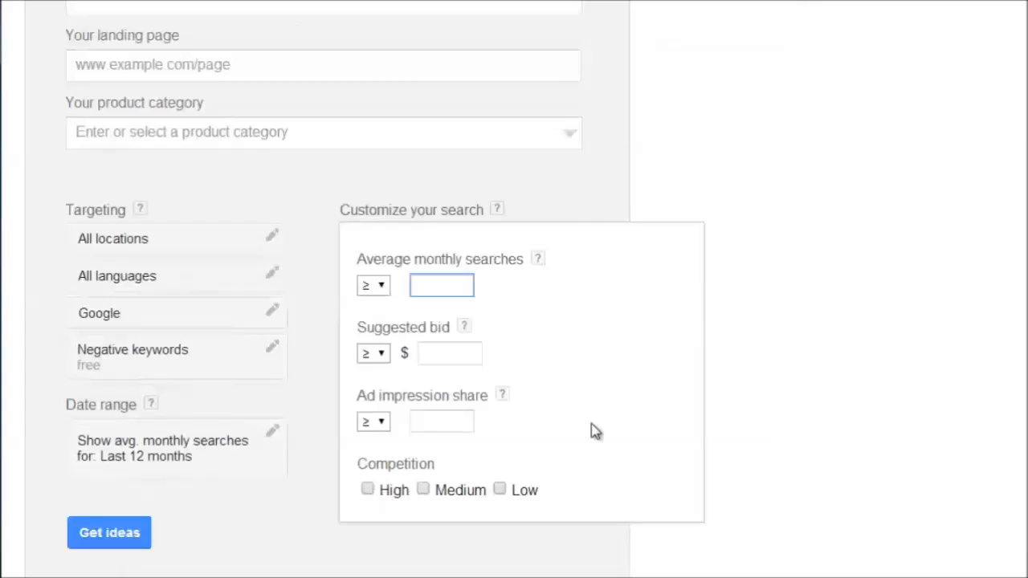
{"action": "left_click", "coordinate": [451, 354]}
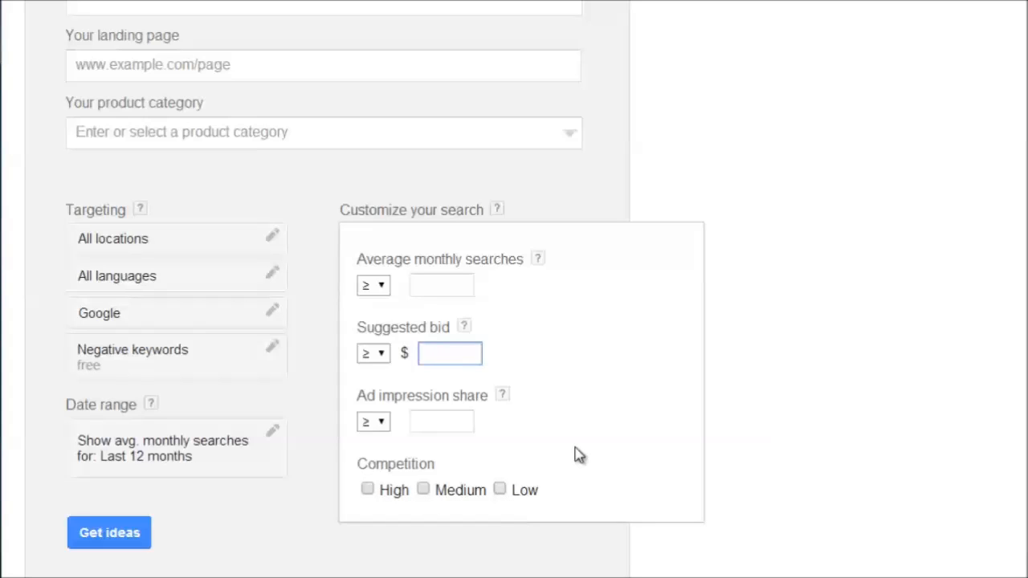
{"action": "left_click", "coordinate": [780, 411]}
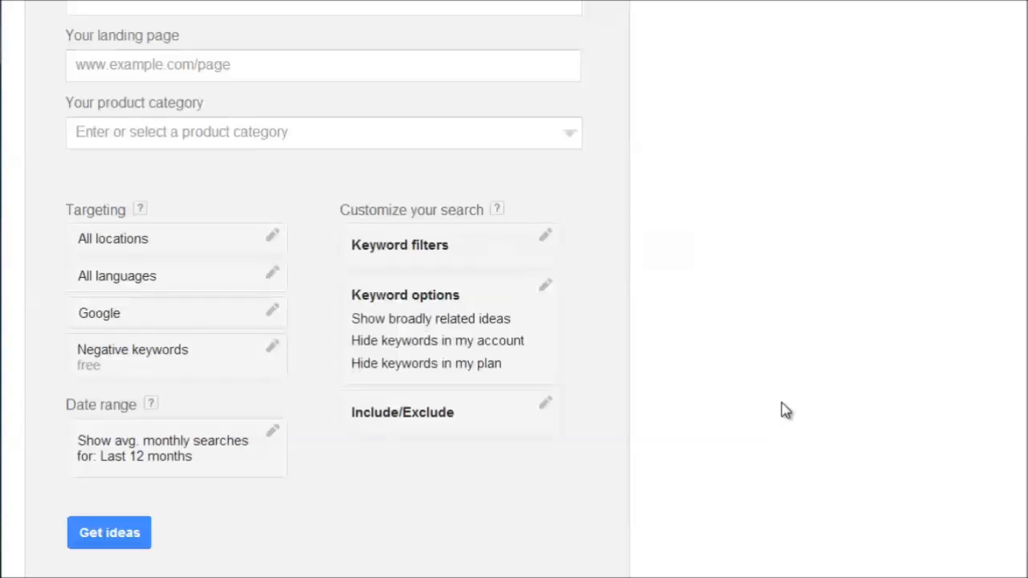
Try the keyword options for closely related ideas, account keywords and plan keywords, switching each back off before closing them.
{"action": "left_click", "coordinate": [435, 327]}
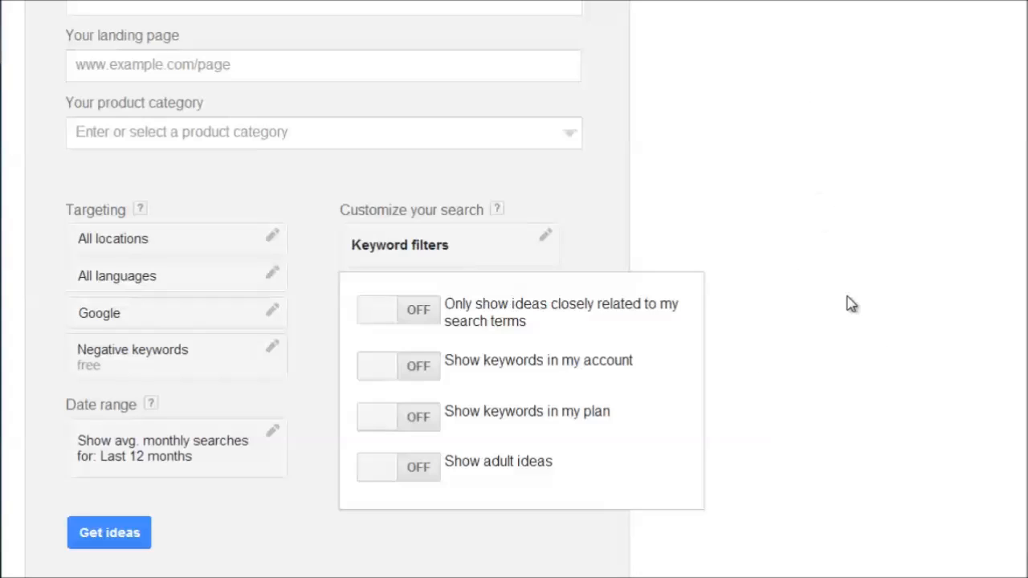
{"action": "left_click", "coordinate": [381, 313]}
{"action": "left_click", "coordinate": [381, 312]}
{"action": "left_click", "coordinate": [377, 373]}
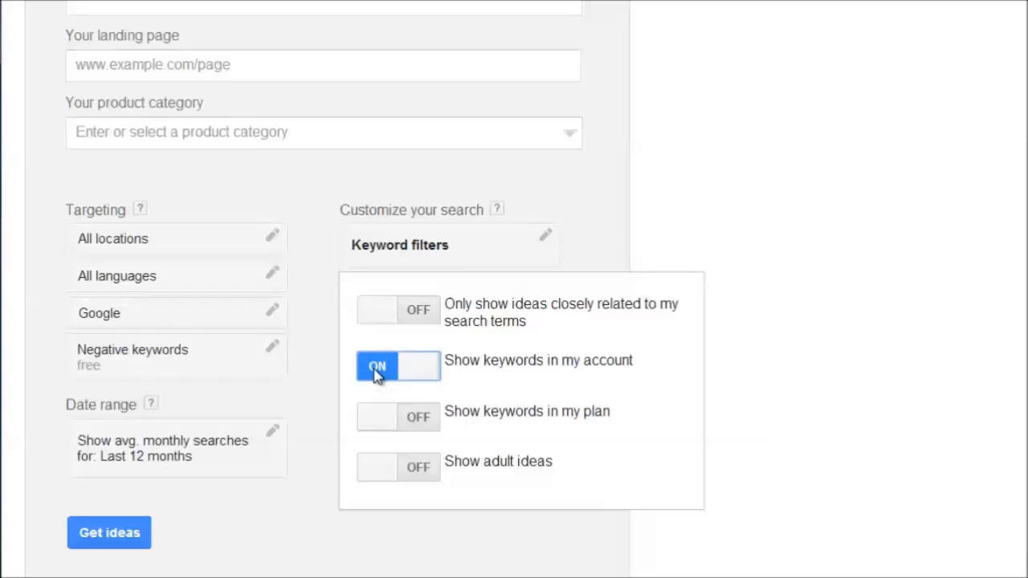
{"action": "left_click", "coordinate": [377, 373]}
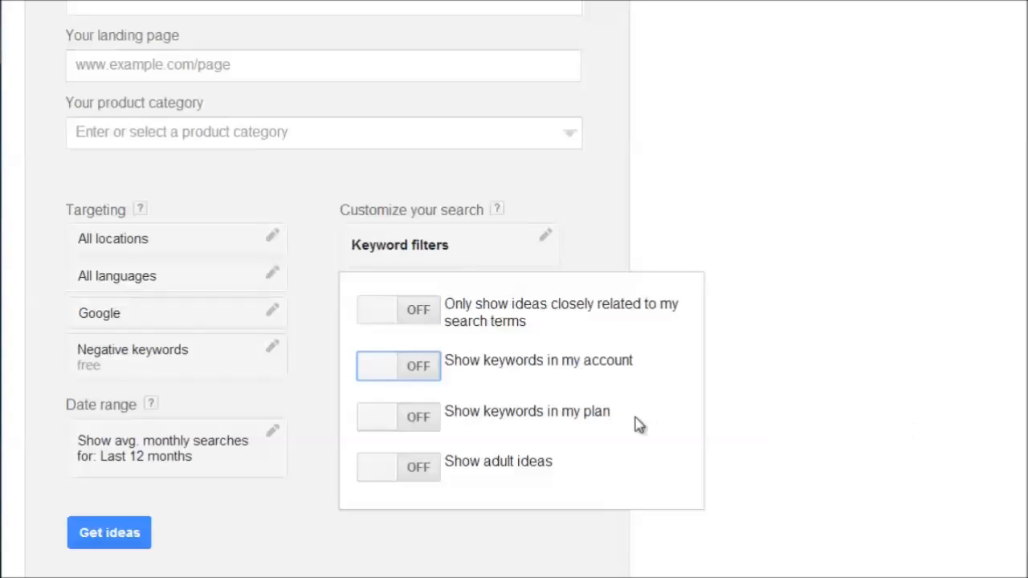
{"action": "left_click", "coordinate": [383, 425]}
{"action": "left_click", "coordinate": [383, 424]}
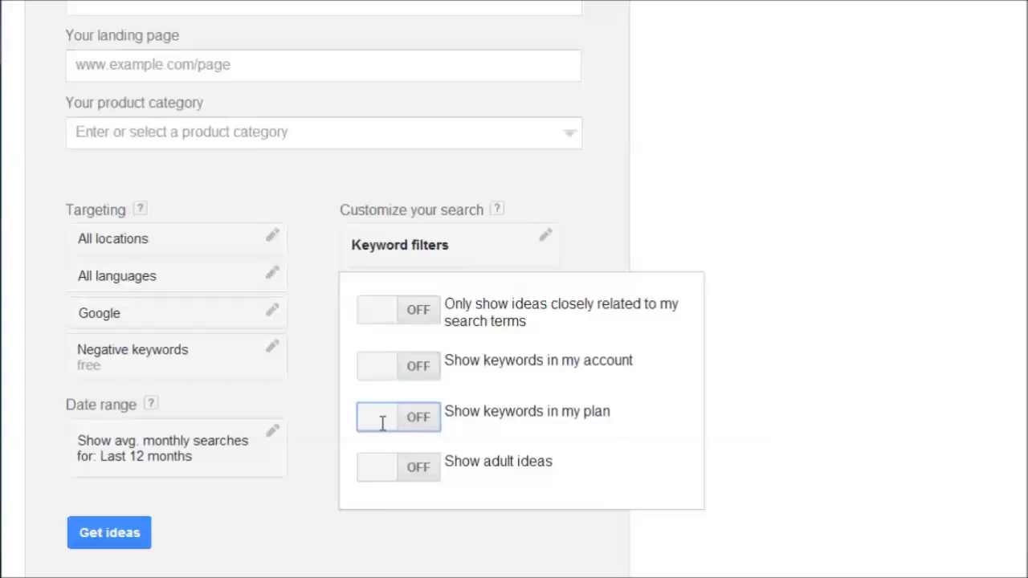
{"action": "left_click", "coordinate": [917, 289]}
In the Include/Exclude settings, try "training" as a term keywords must contain, and clear it again.
{"action": "left_click", "coordinate": [447, 415]}
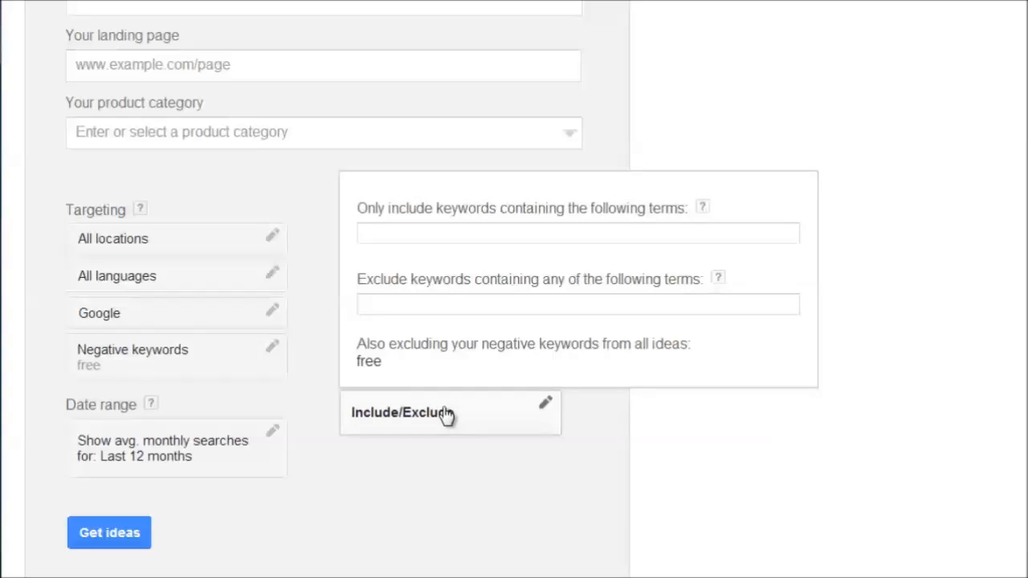
{"action": "left_click", "coordinate": [494, 227]}
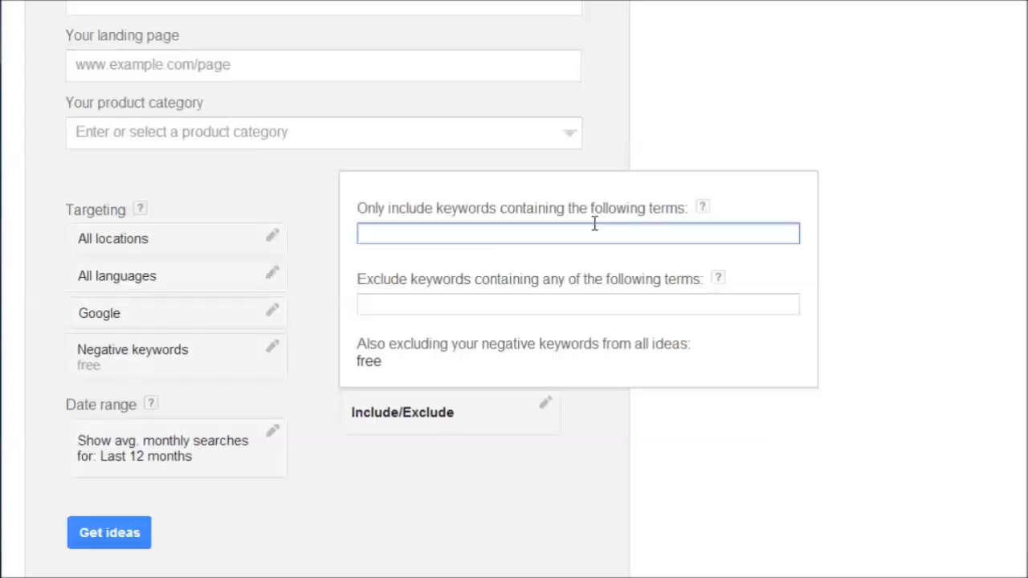
{"action": "type", "text": "train"}
{"action": "key", "text": "BackSpace"}
{"action": "key", "text": "BackSpace"}
{"action": "type", "text": "ining"}
{"action": "key", "text": "ctrl+a"}
{"action": "key", "text": "BackSpace"}
Try "adult, senior" as the terms to exclude from keywords, clear them and close the Include/Exclude settings.
{"action": "key", "text": "Tab"}
{"action": "key", "text": "Tab"}
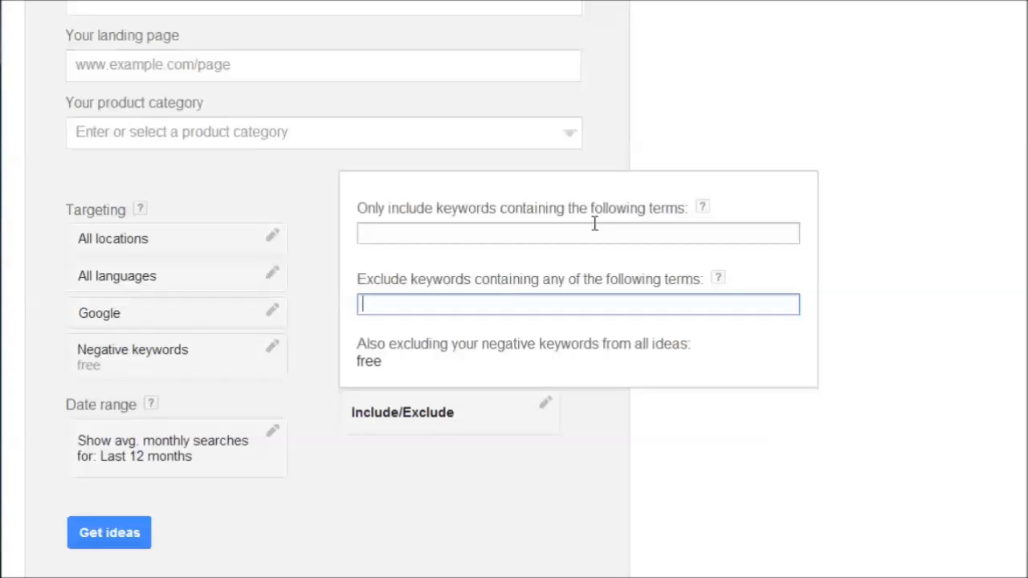
{"action": "type", "text": "adult, senior"}
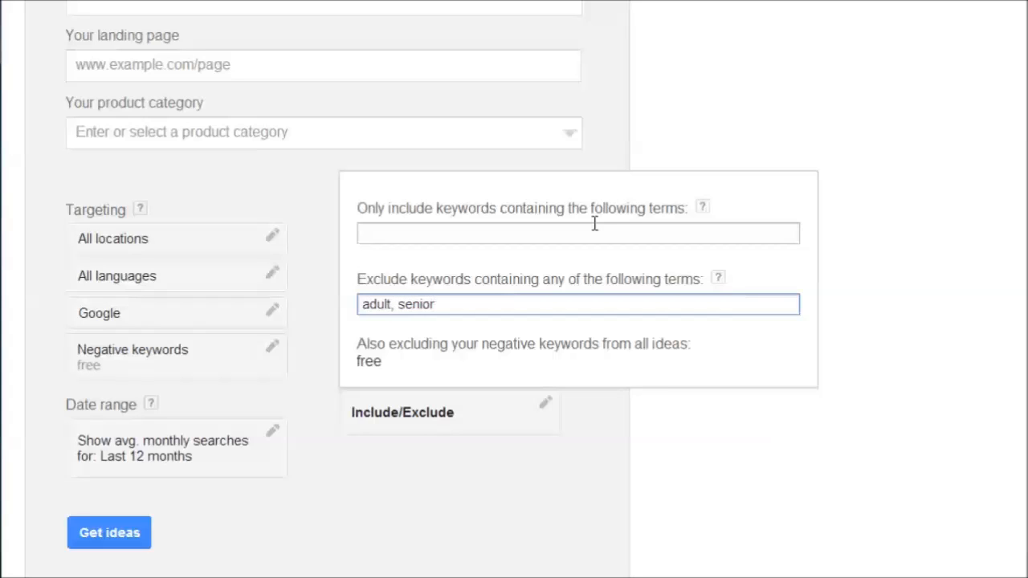
{"action": "key", "text": "ctrl+a"}
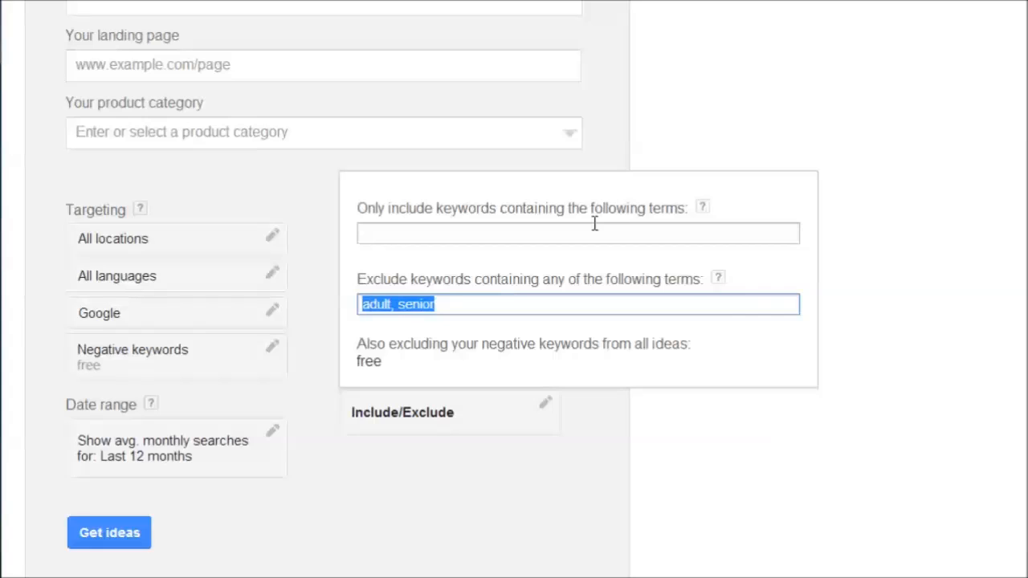
{"action": "key", "text": "BackSpace"}
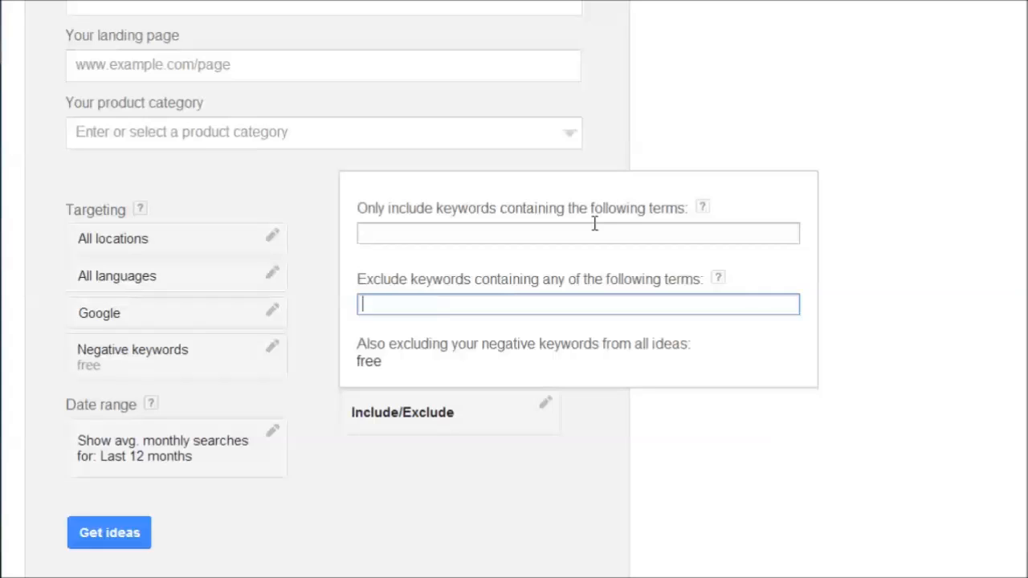
{"action": "left_click", "coordinate": [859, 254]}
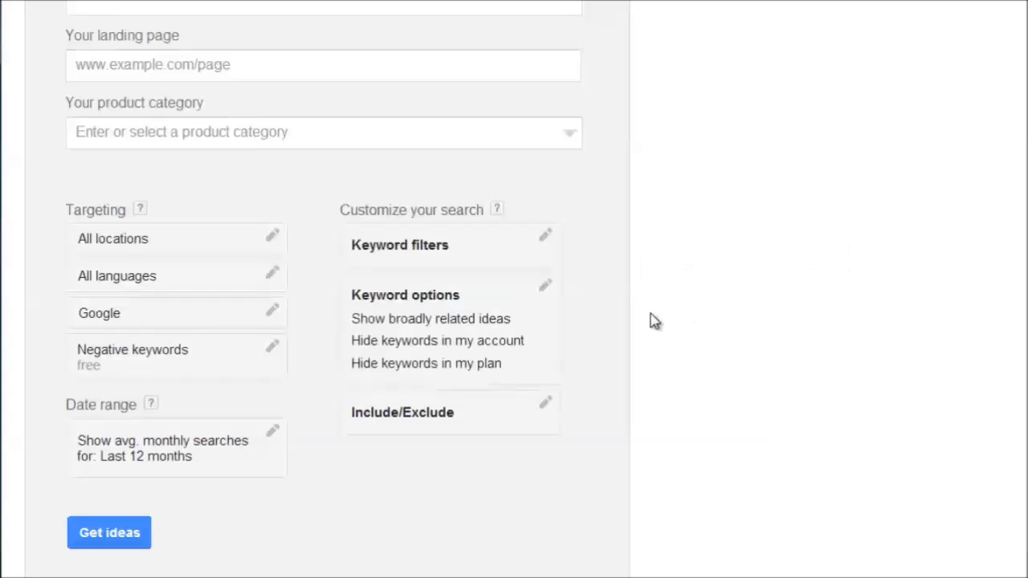
Review the completed search form and get the keyword and ad group ideas for "puppy".
{"action": "scroll", "coordinate": [647, 321], "scroll_direction": "up", "scroll_amount": 3}
{"action": "scroll", "coordinate": [647, 322], "scroll_direction": "down", "scroll_amount": 3}
{"action": "scroll", "coordinate": [109, 542], "scroll_direction": "up", "scroll_amount": 2}
{"action": "scroll", "coordinate": [121, 530], "scroll_direction": "down", "scroll_amount": 3}
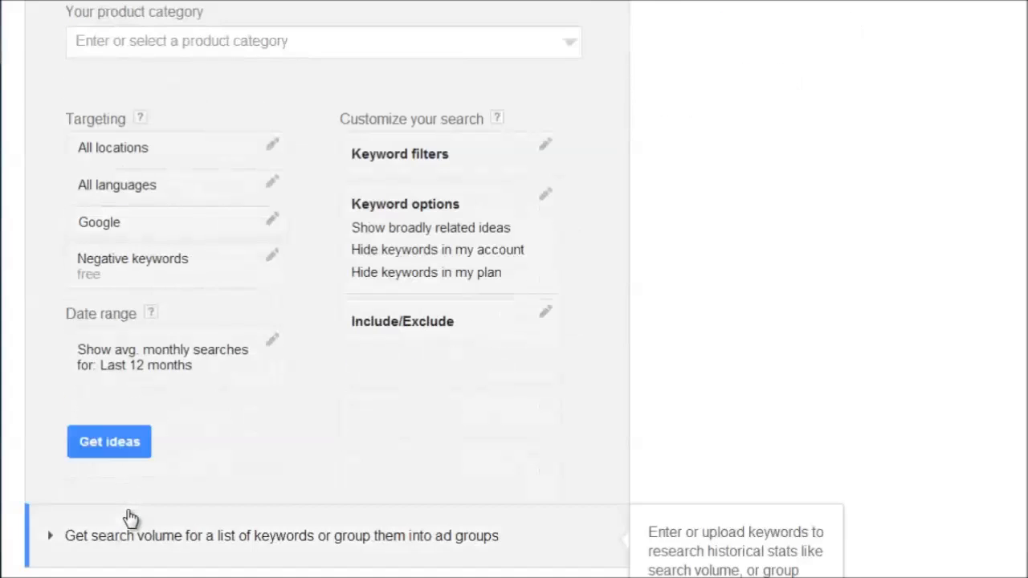
{"action": "left_click", "coordinate": [131, 443]}
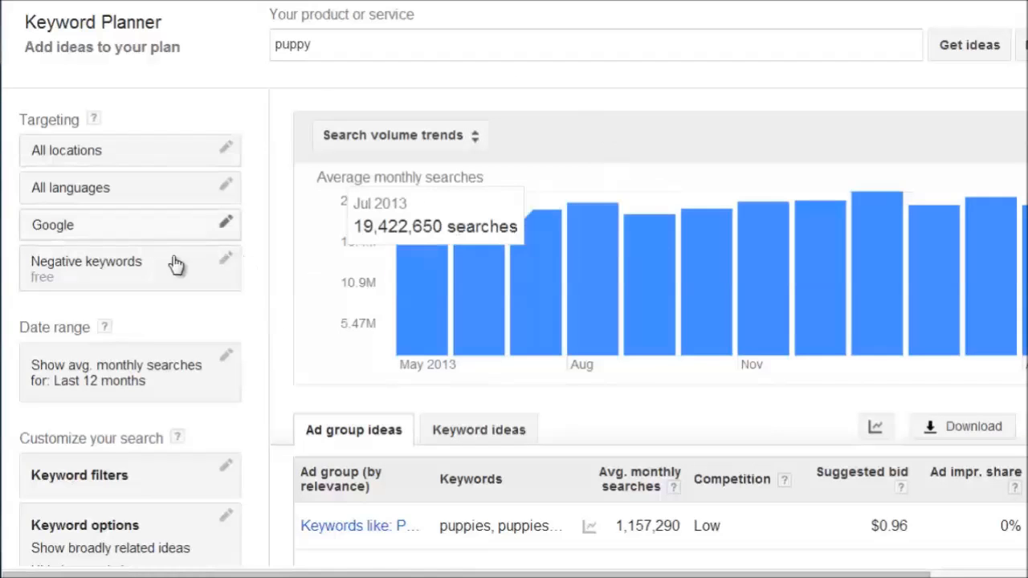
Look over the search volume chart, the ad group ideas and the search settings, and return to the product or service term.
{"action": "scroll", "coordinate": [269, 255], "scroll_direction": "down", "scroll_amount": 2}
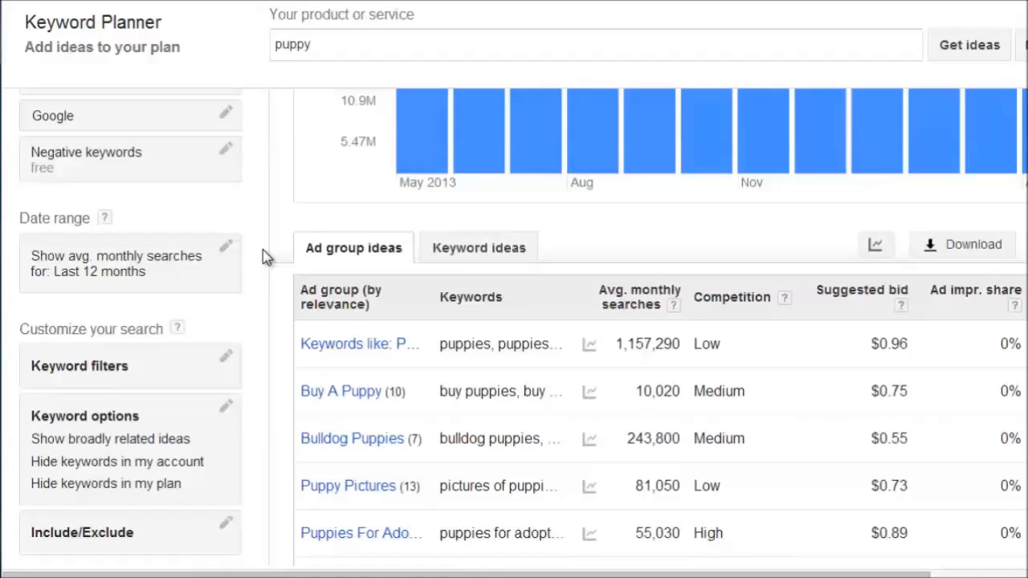
{"action": "scroll", "coordinate": [252, 195], "scroll_direction": "up", "scroll_amount": 2}
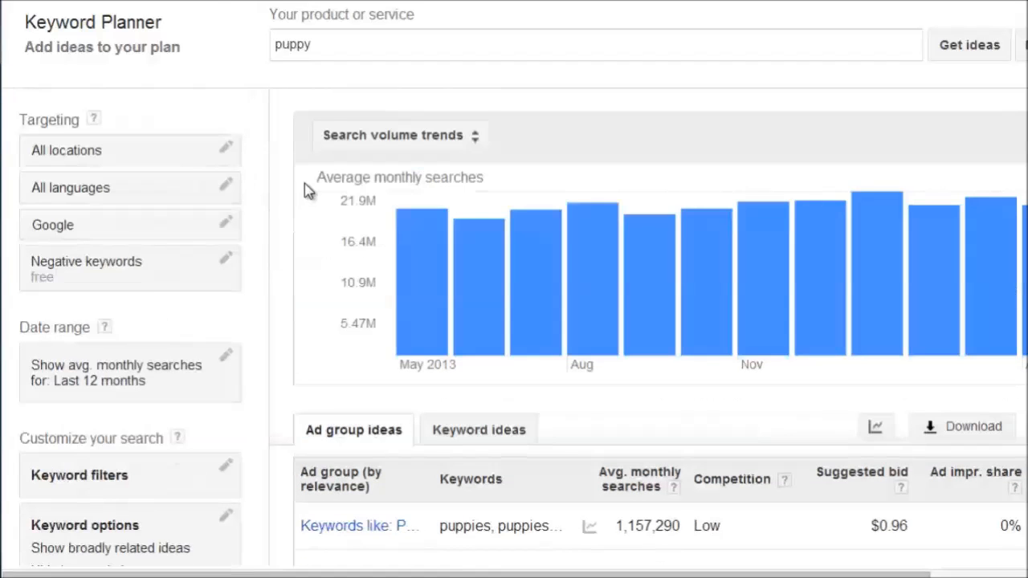
{"action": "left_click", "coordinate": [286, 44]}
{"action": "scroll", "coordinate": [294, 305], "scroll_direction": "down", "scroll_amount": 3}
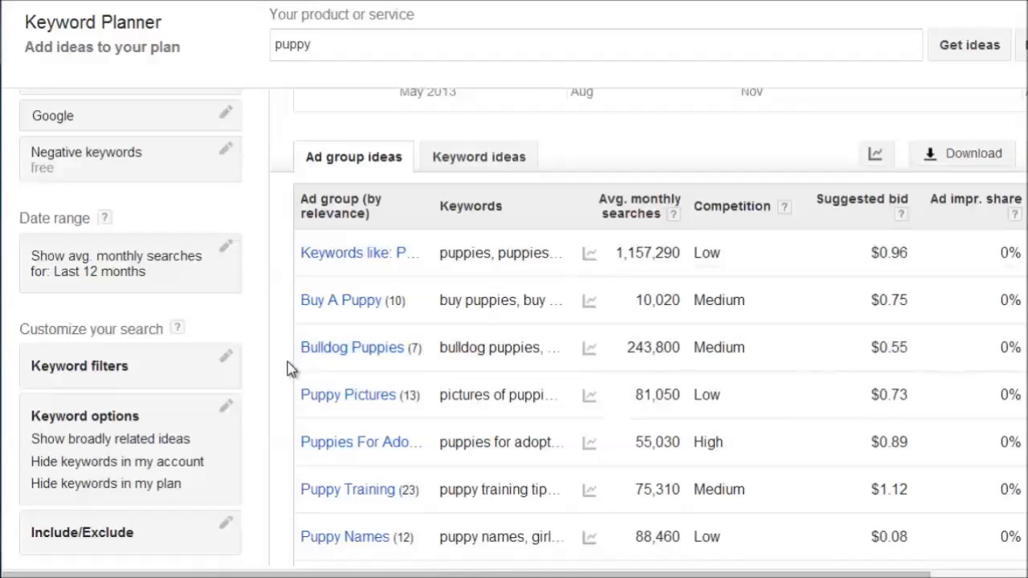
{"action": "scroll", "coordinate": [291, 367], "scroll_direction": "down", "scroll_amount": 3}
{"action": "scroll", "coordinate": [291, 366], "scroll_direction": "up", "scroll_amount": 6}
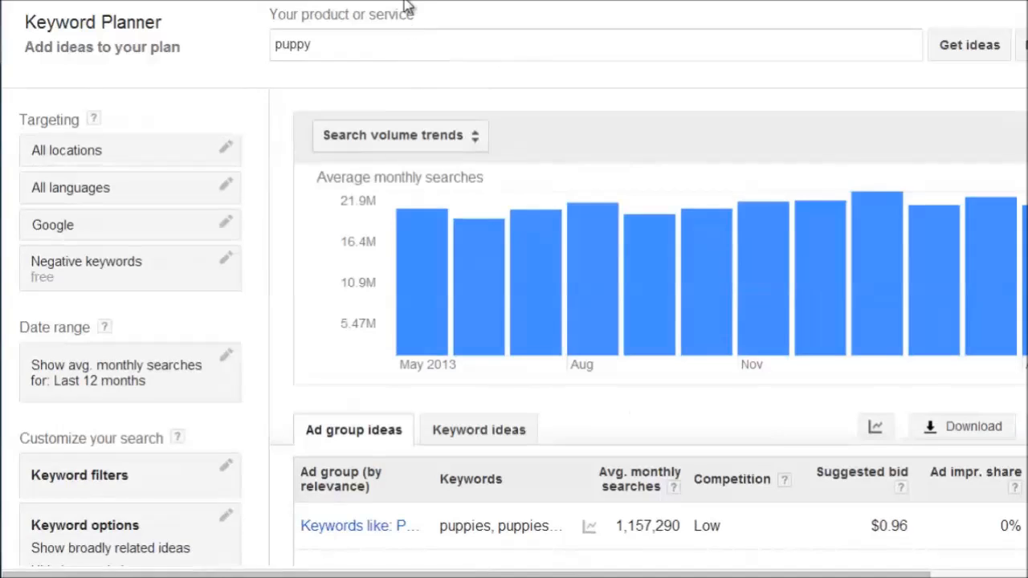
{"action": "left_click", "coordinate": [329, 49]}
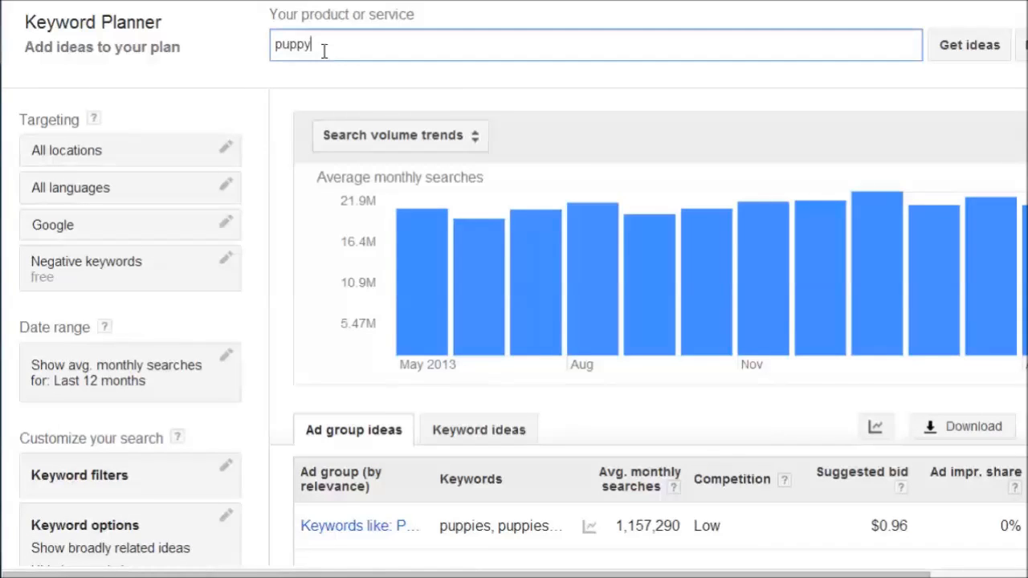